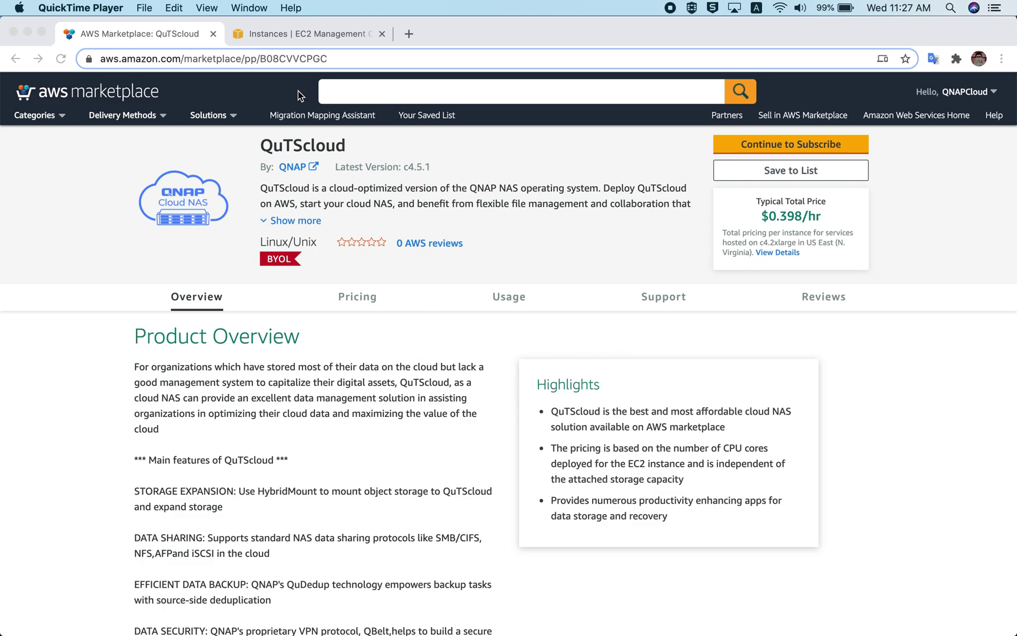
click(373, 98)
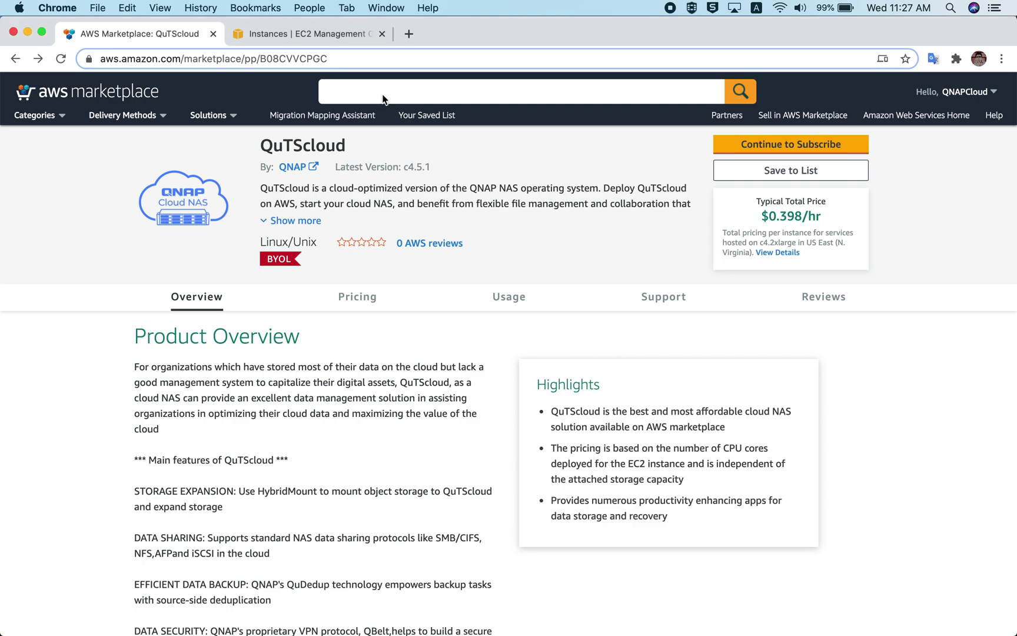
click(347, 90)
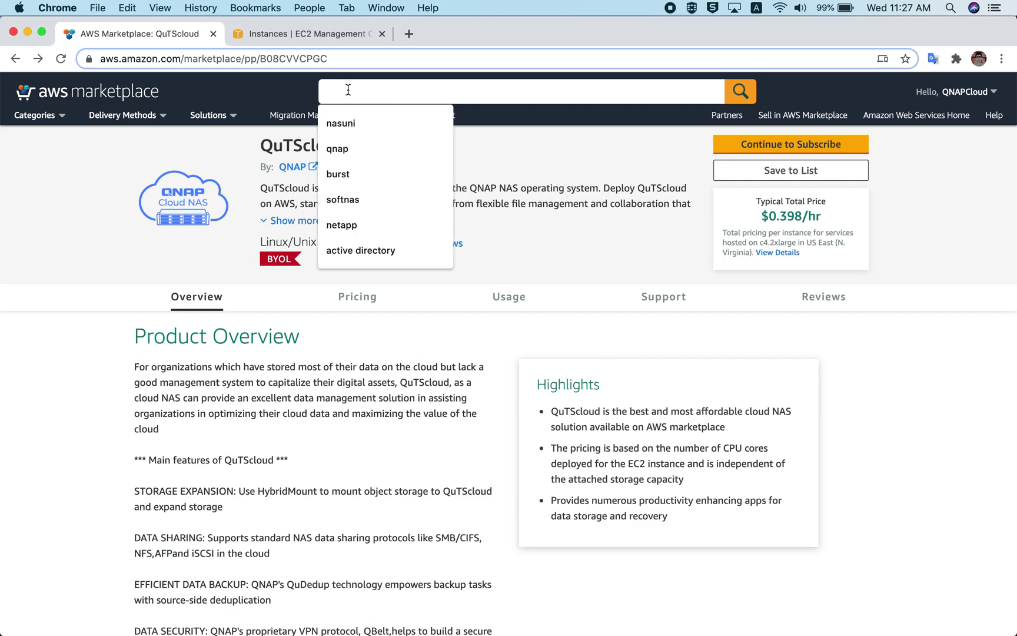
click(107, 317)
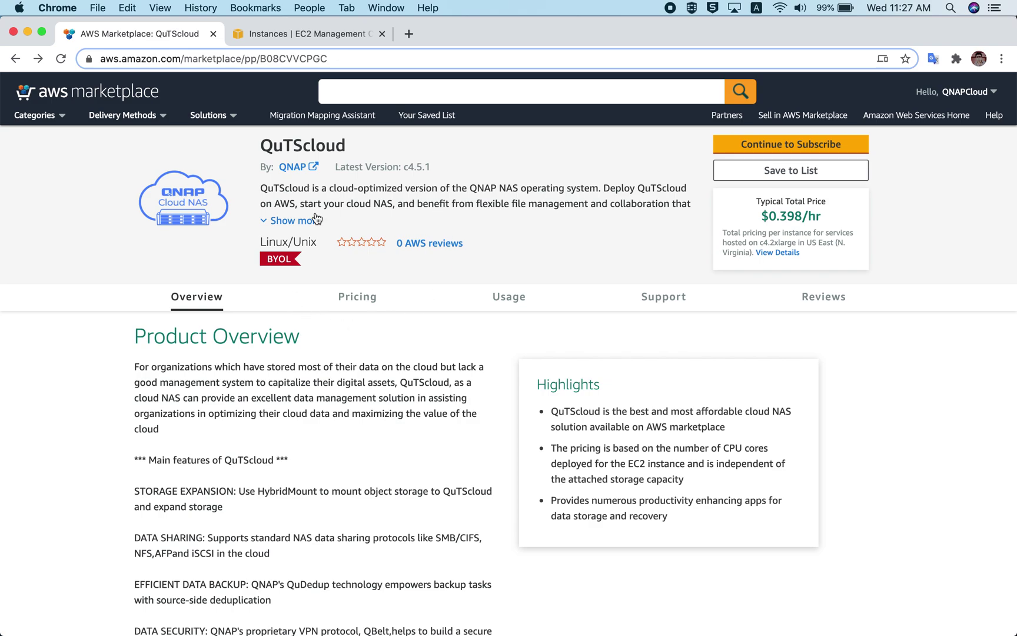
Read through the QuTScloud product overview, its main features and the product details table
scroll(361, 410, down, 3)
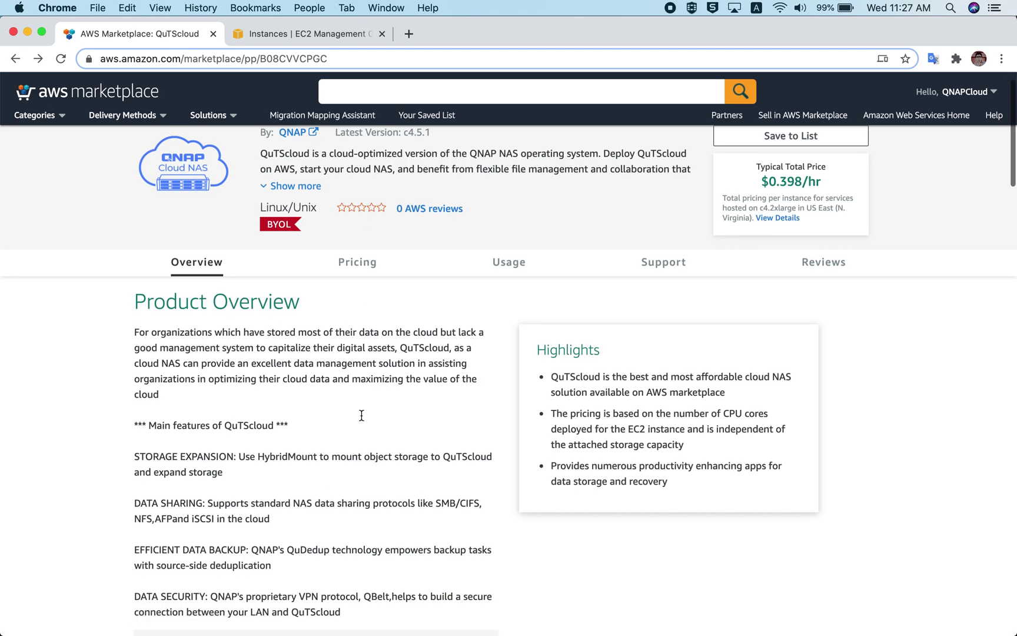
scroll(360, 414, up, 3)
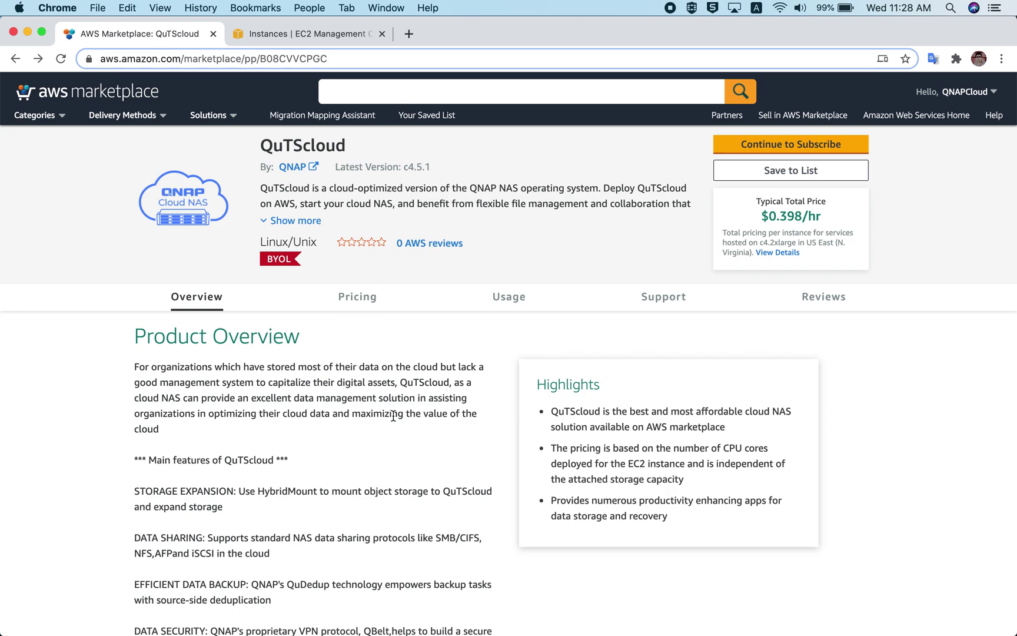
scroll(393, 415, down, 3)
scroll(393, 415, down, 10)
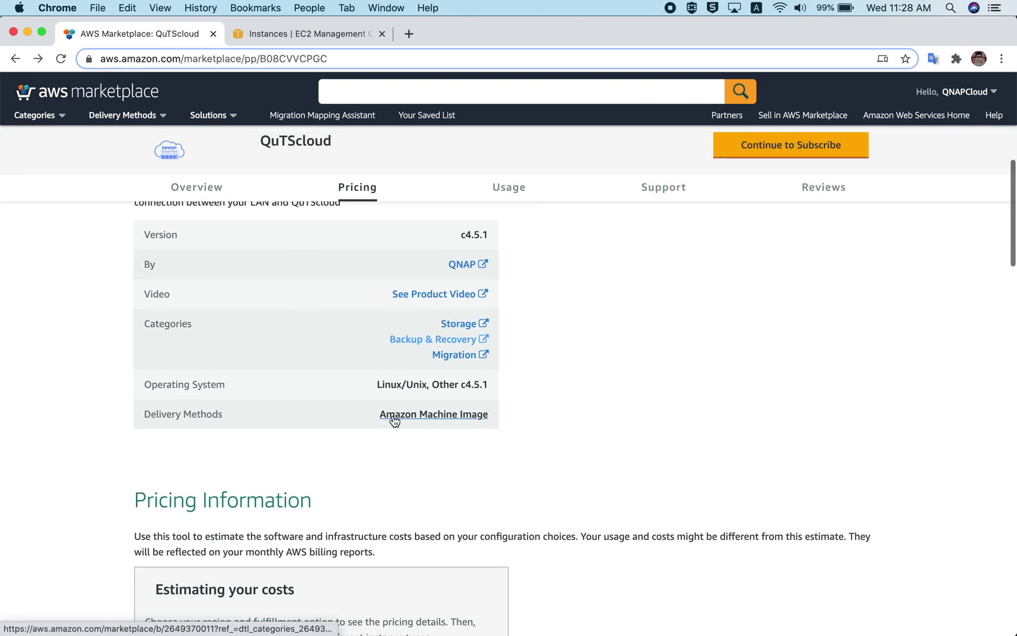
scroll(392, 415, down, 5)
scroll(393, 415, up, 15)
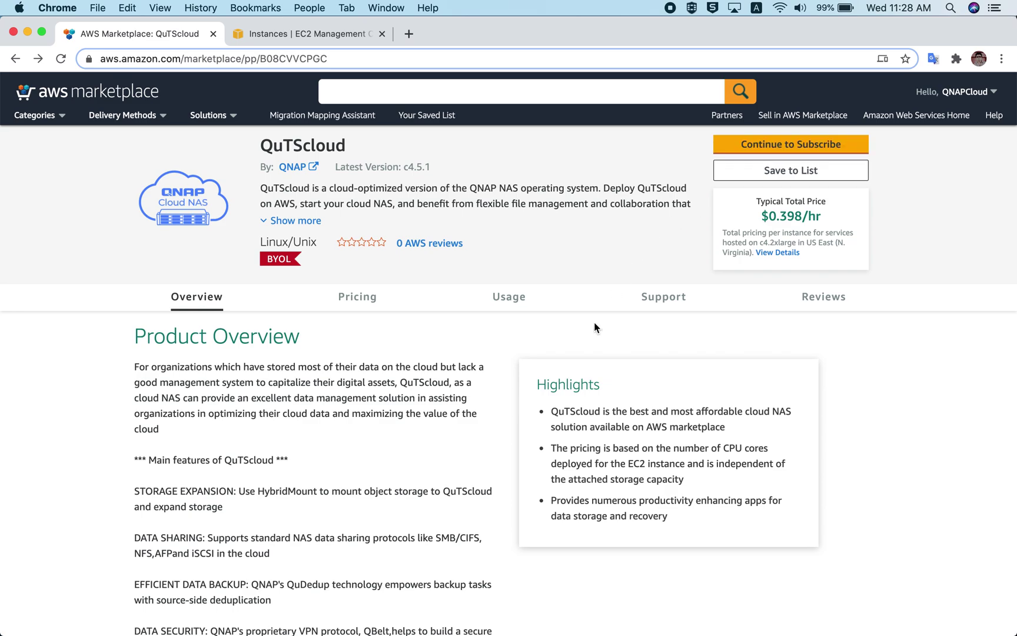
Examine the pricing information for QuTScloud, comparing software and EC2 hourly costs across the instance types
scroll(413, 455, down, 15)
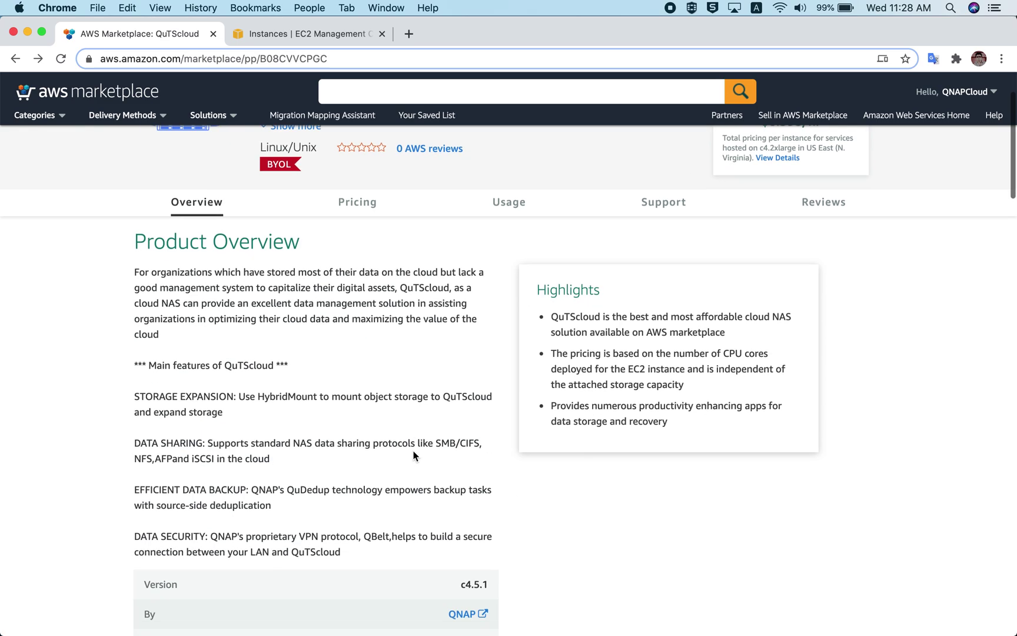
scroll(414, 454, down, 1)
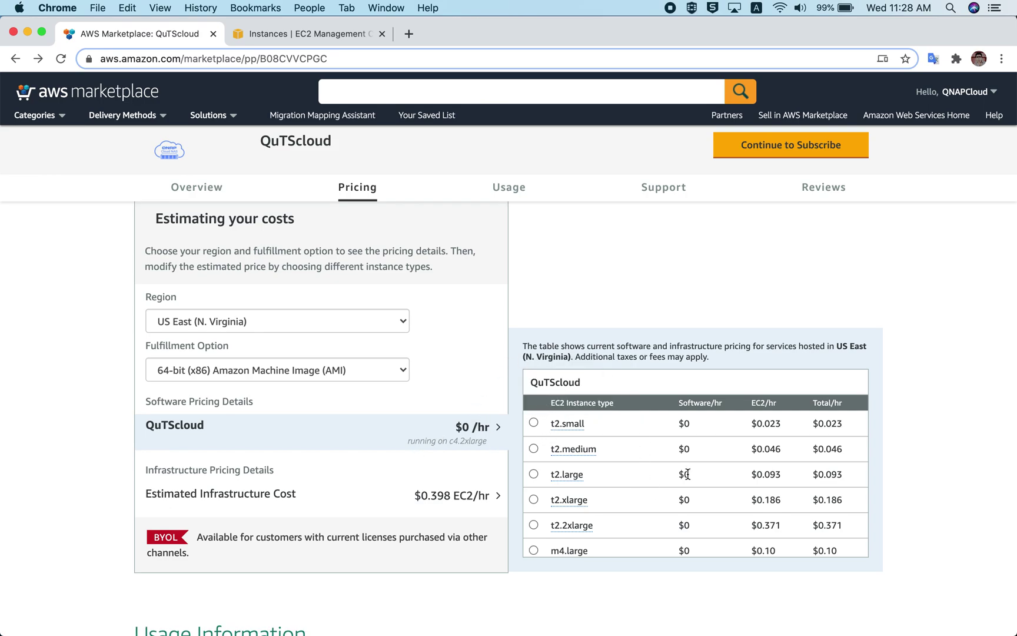
scroll(688, 473, down, 3)
scroll(688, 474, up, 3)
scroll(699, 470, down, 10)
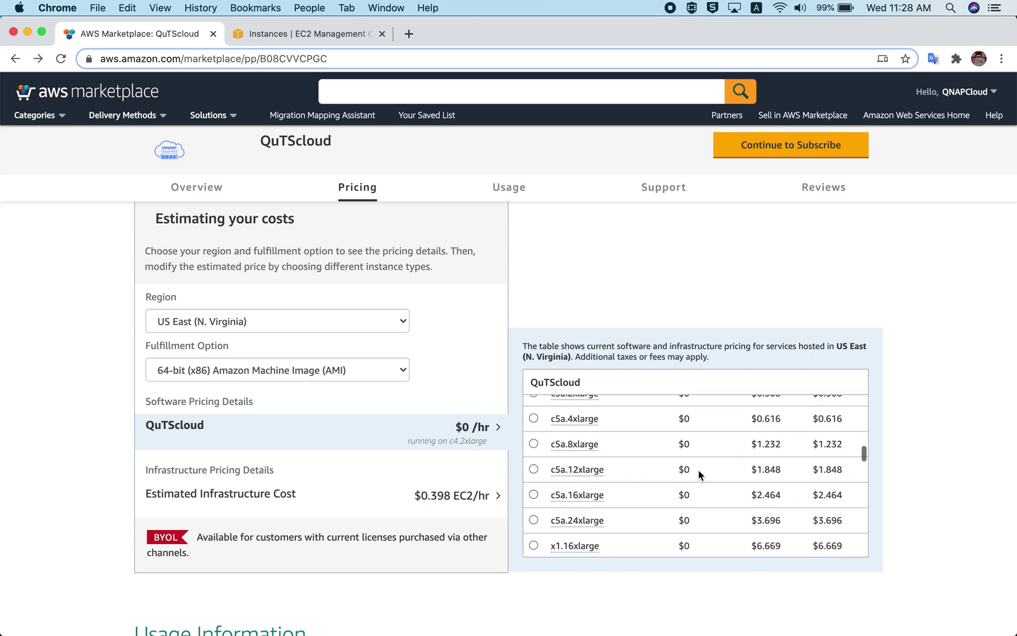
scroll(698, 474, up, 10)
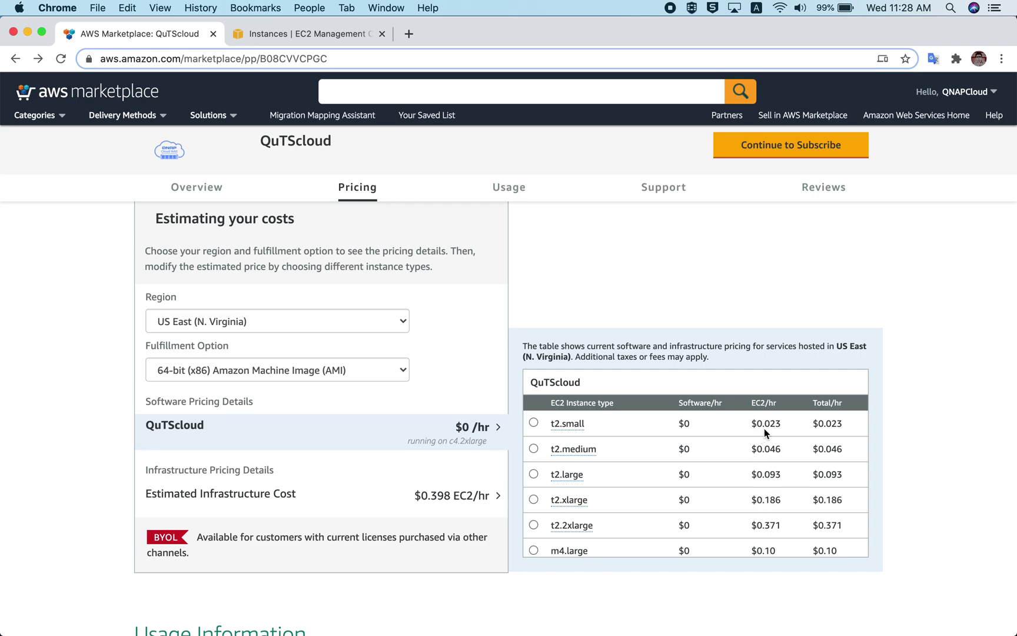
scroll(762, 460, up, 10)
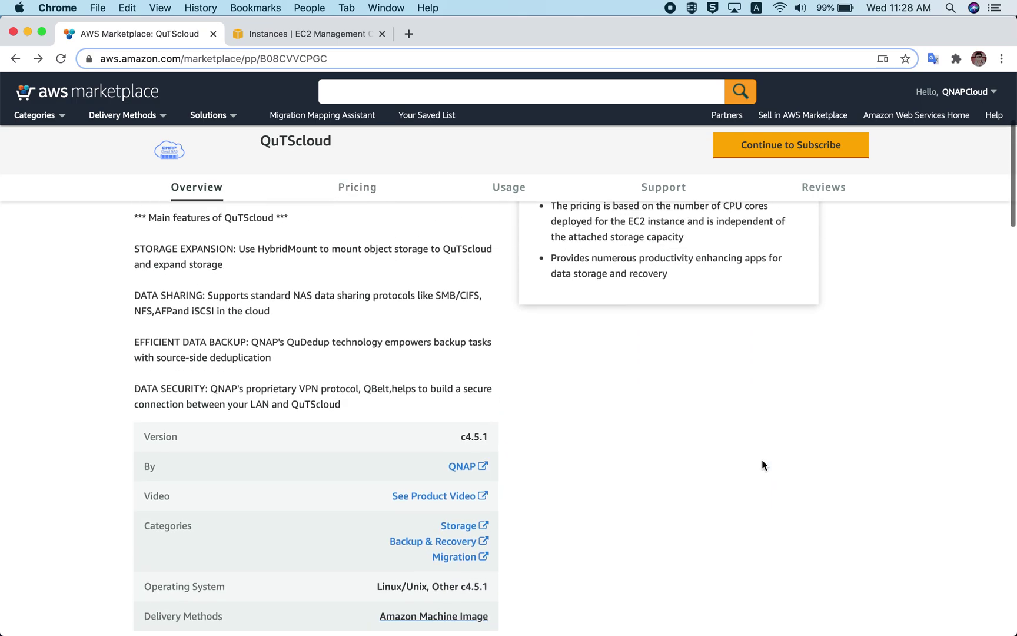
scroll(762, 462, up, 2)
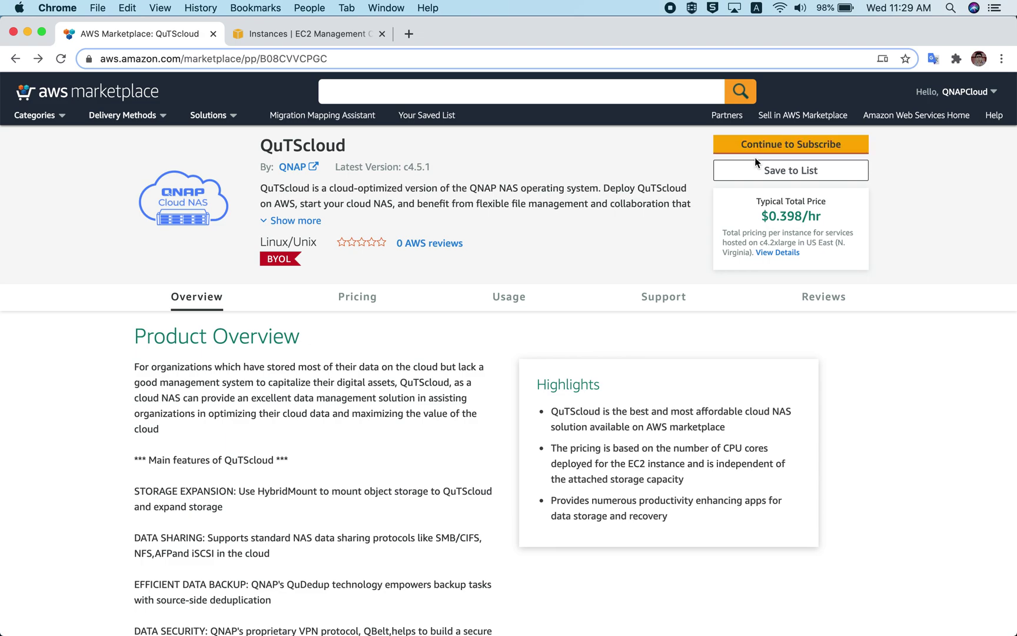
Check which regions are available in the QuTScloud cost estimator, keeping US East (N. Virginia)
scroll(435, 439, down, 7)
scroll(434, 438, down, 8)
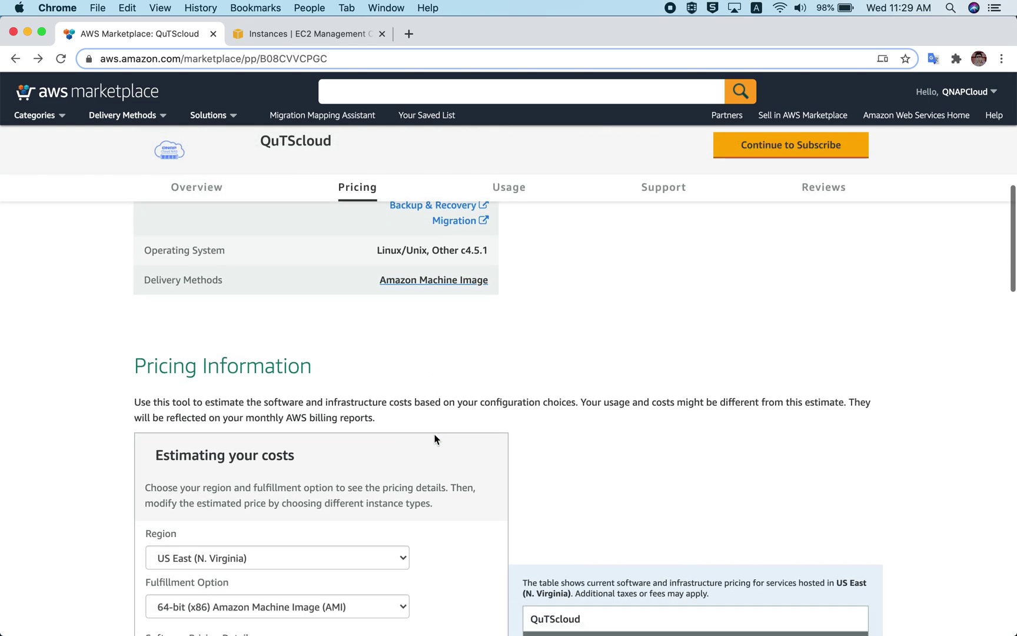
scroll(435, 439, up, 1)
scroll(434, 439, up, 1)
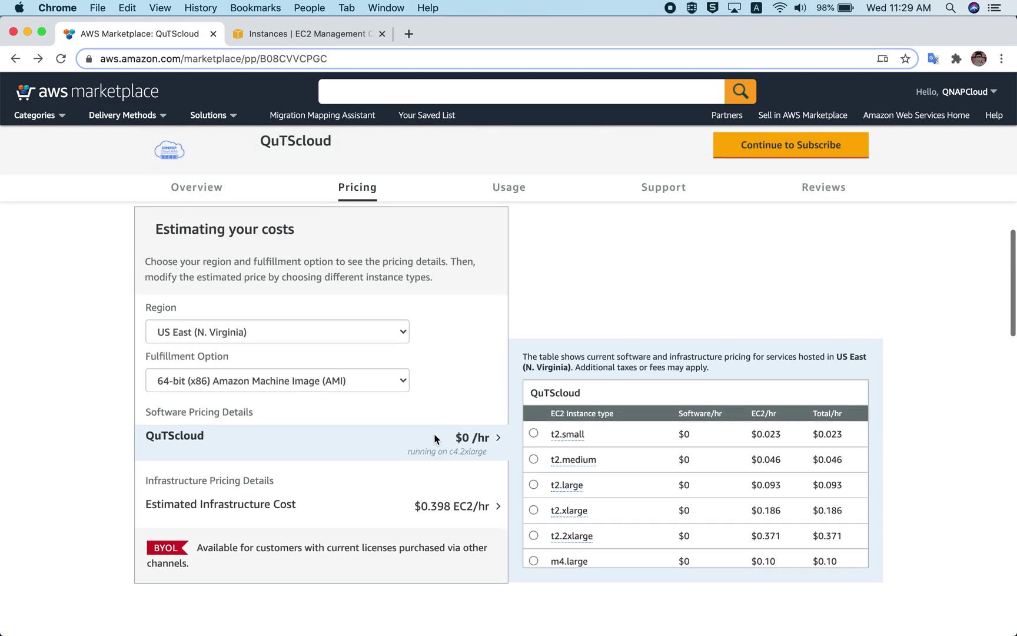
click(255, 333)
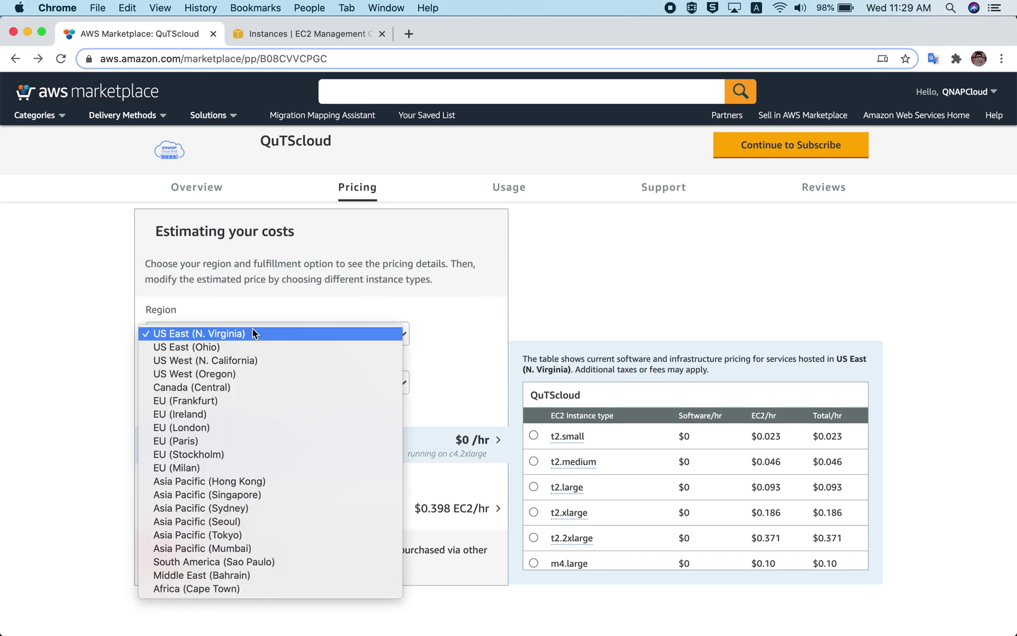
click(453, 339)
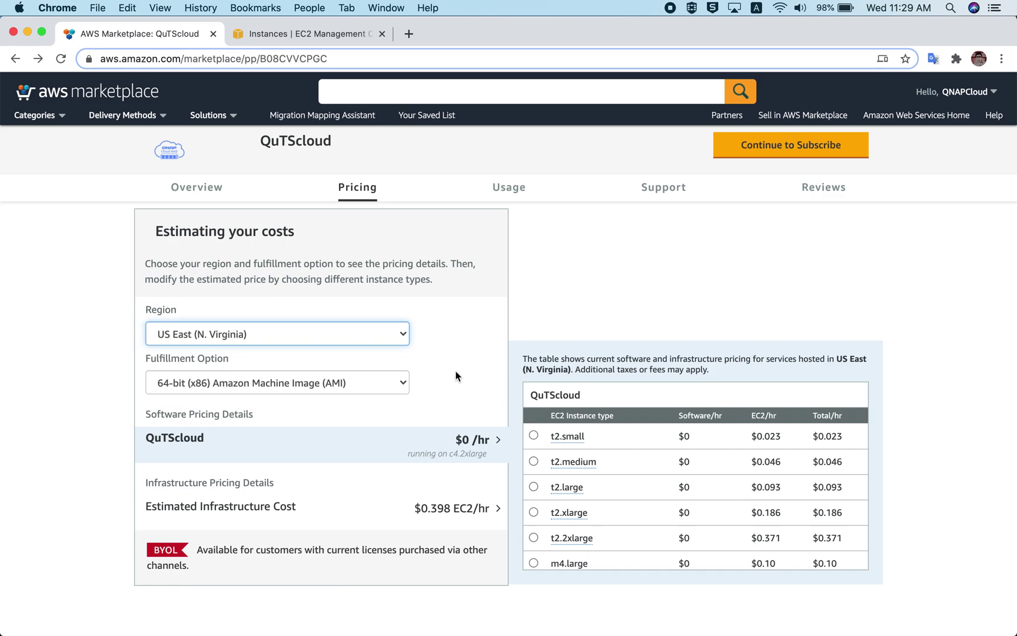
Check the m4.large hardware specifications and select m4.large as the EC2 instance type for the cost estimate
scroll(553, 382, down, 3)
scroll(647, 392, up, 1)
scroll(646, 392, down, 1)
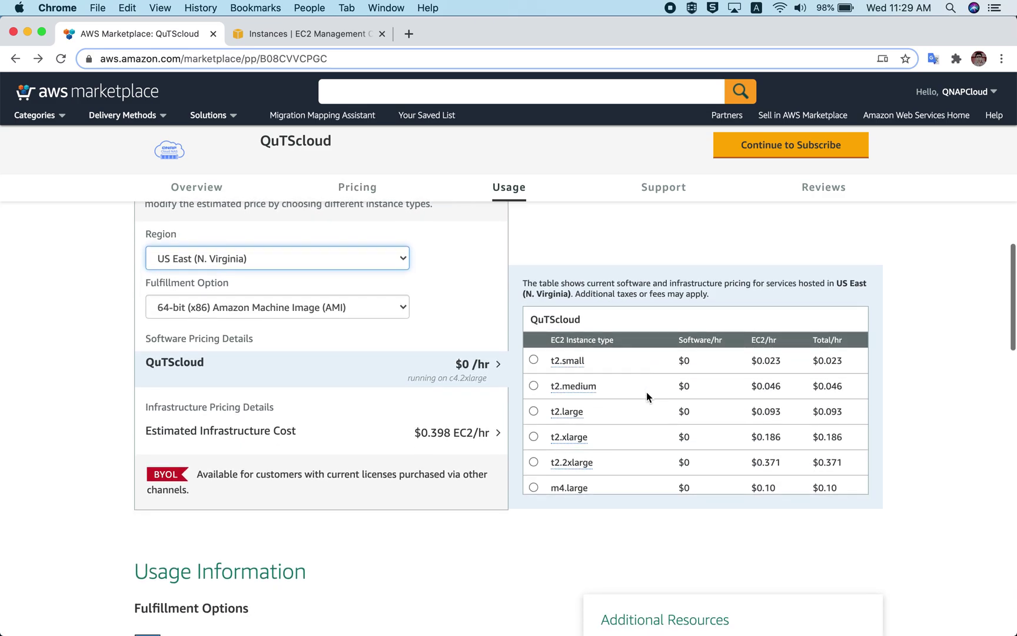
scroll(595, 418, down, 8)
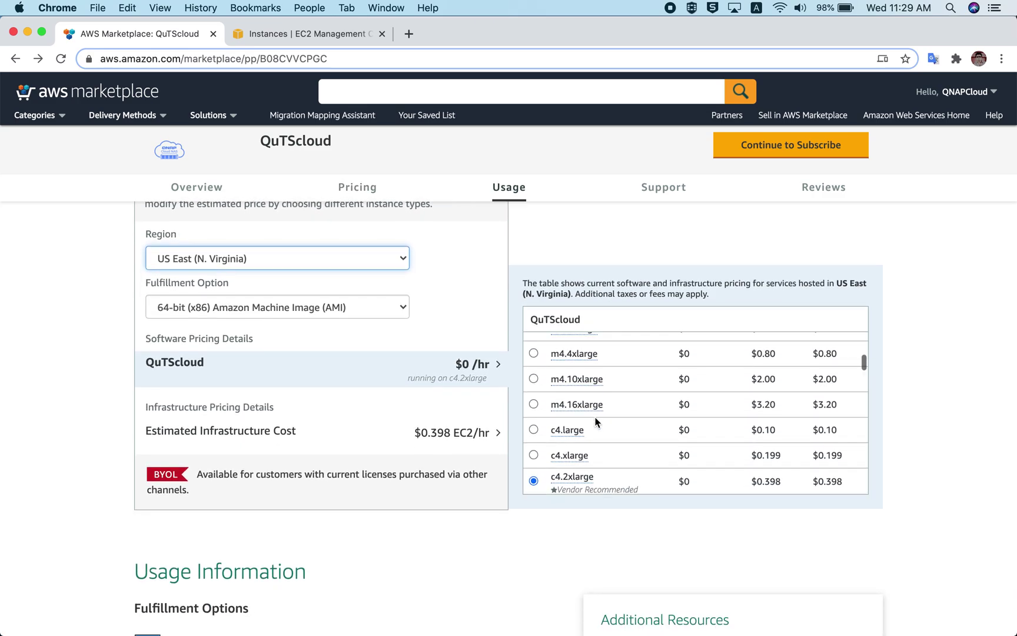
scroll(594, 421, up, 4)
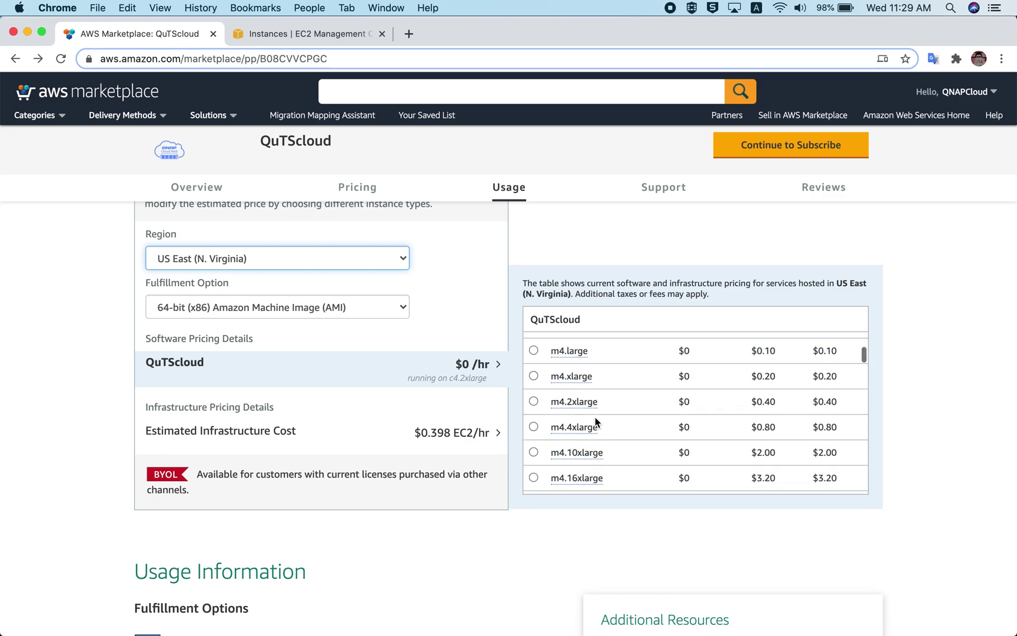
scroll(595, 421, up, 2)
mouse_move(571, 410)
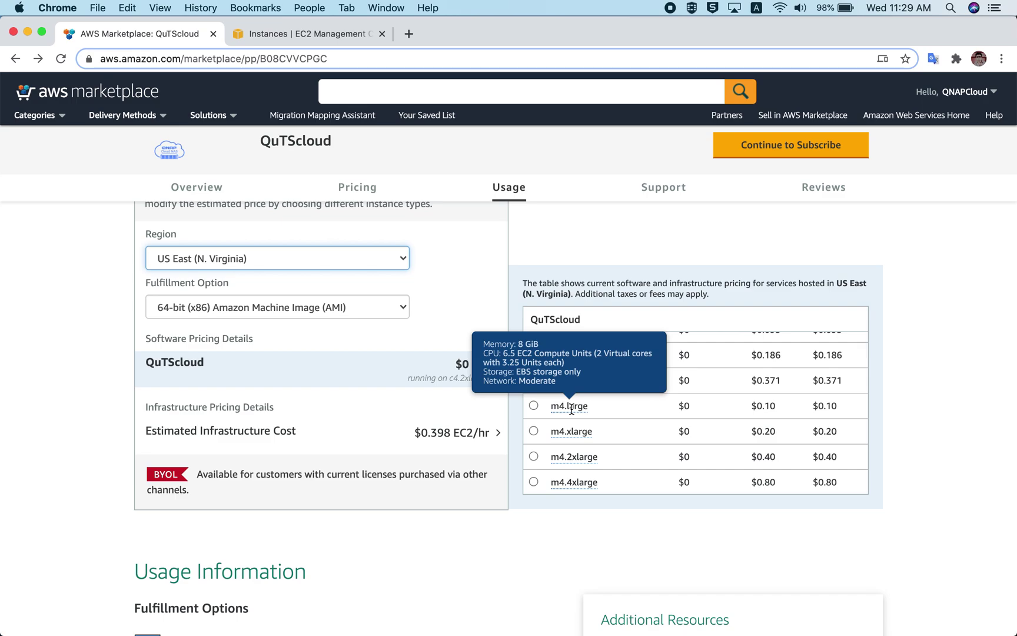
click(534, 405)
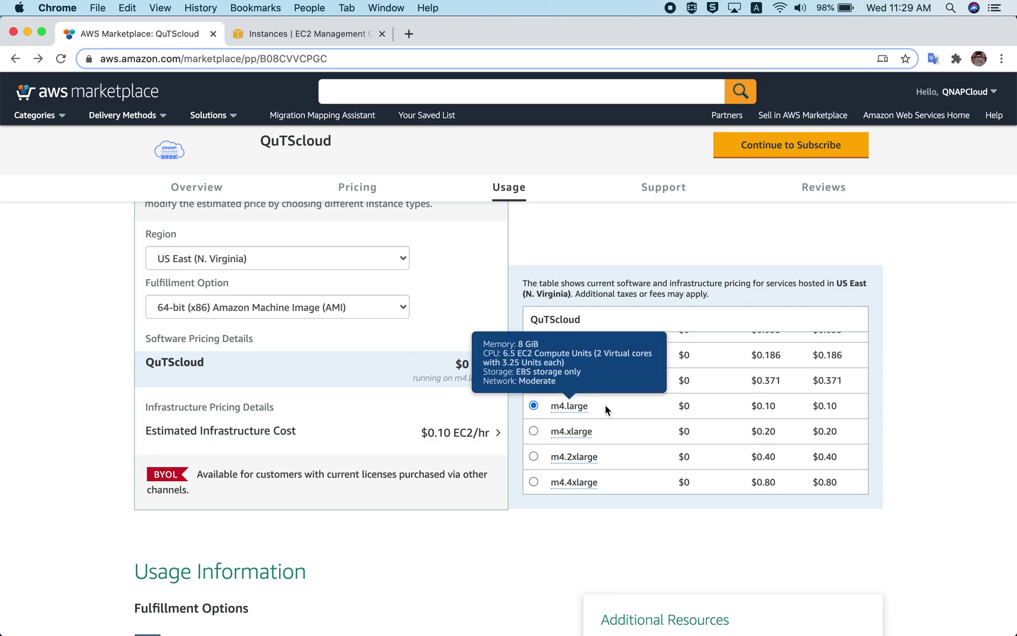
Look through the usage, support and customer review sections, and recheck the product details in the overview
scroll(685, 556, down, 3)
scroll(686, 556, down, 12)
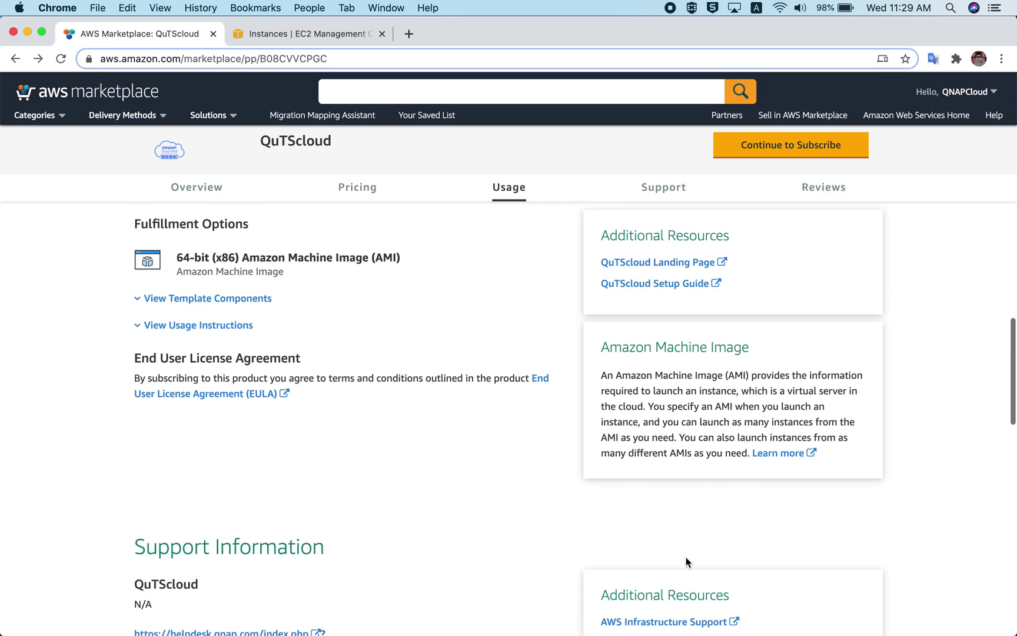
scroll(686, 556, up, 15)
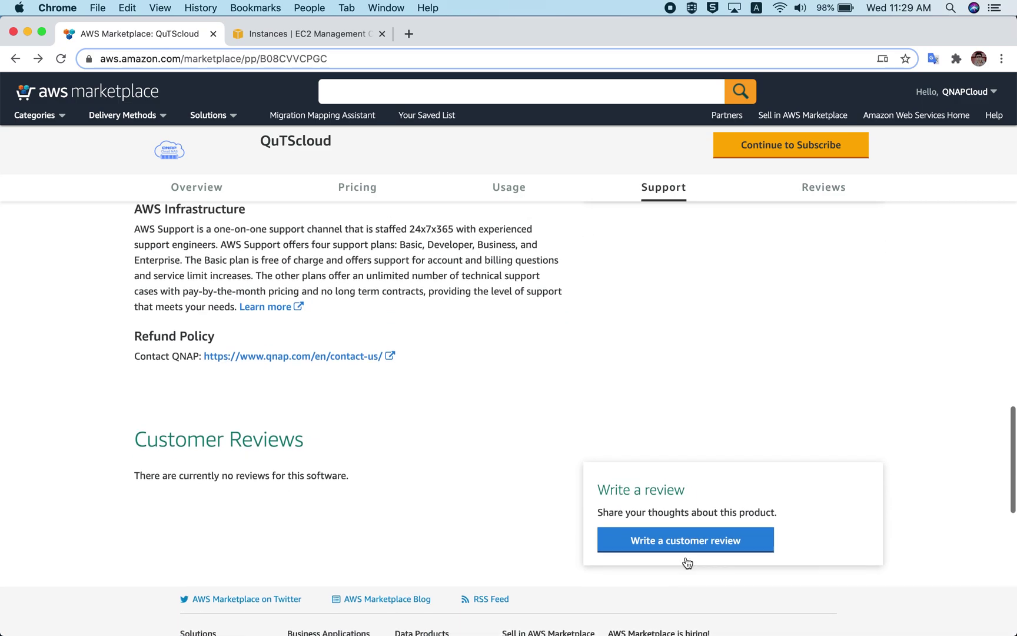
scroll(686, 557, up, 7)
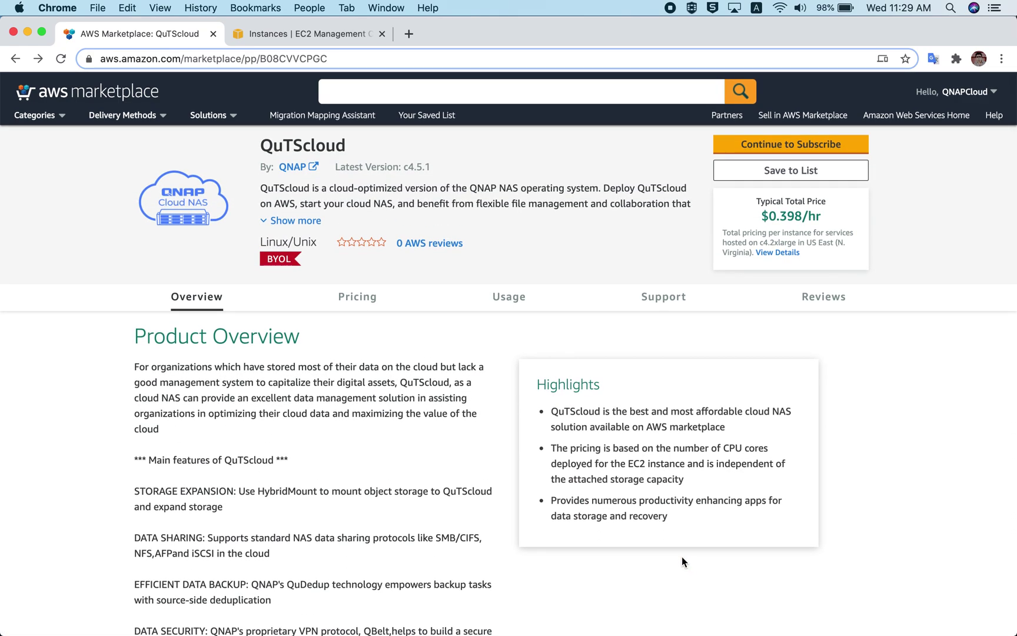
scroll(476, 506, down, 6)
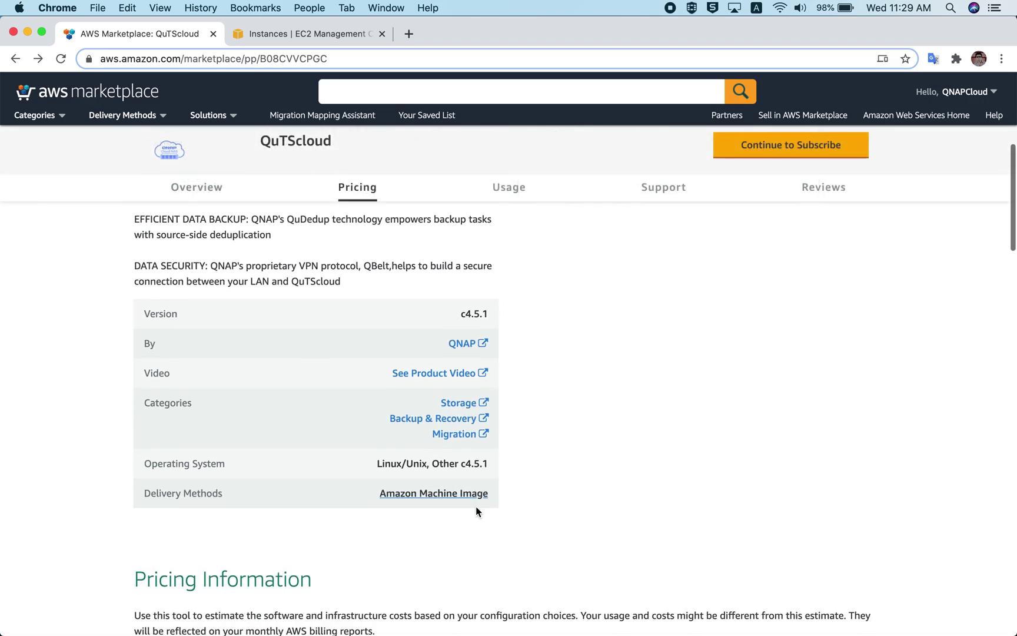
scroll(476, 506, up, 5)
scroll(476, 506, down, 5)
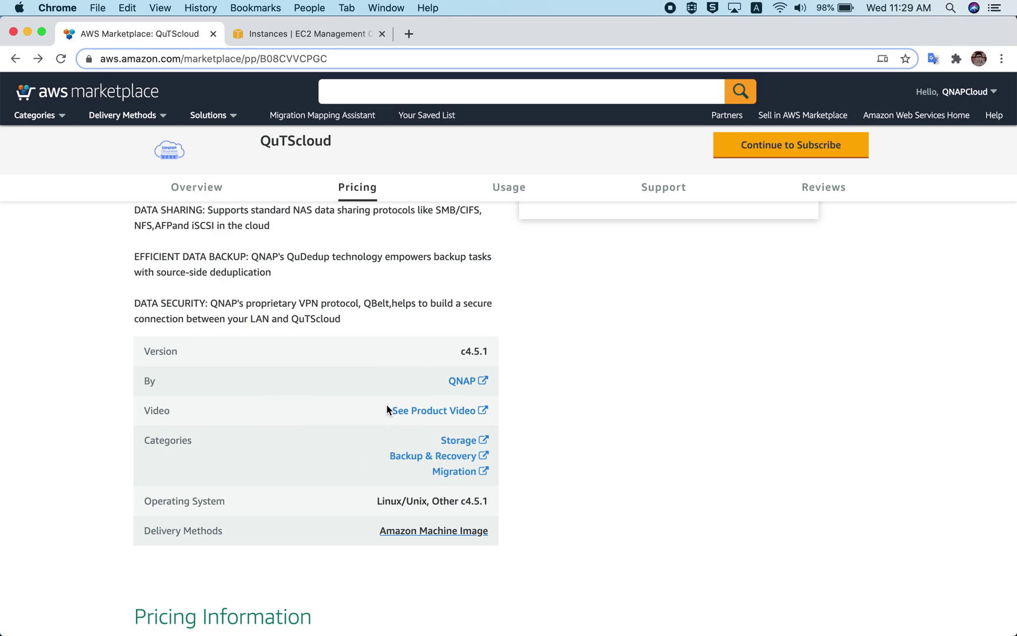
scroll(646, 402, up, 2)
scroll(645, 401, up, 5)
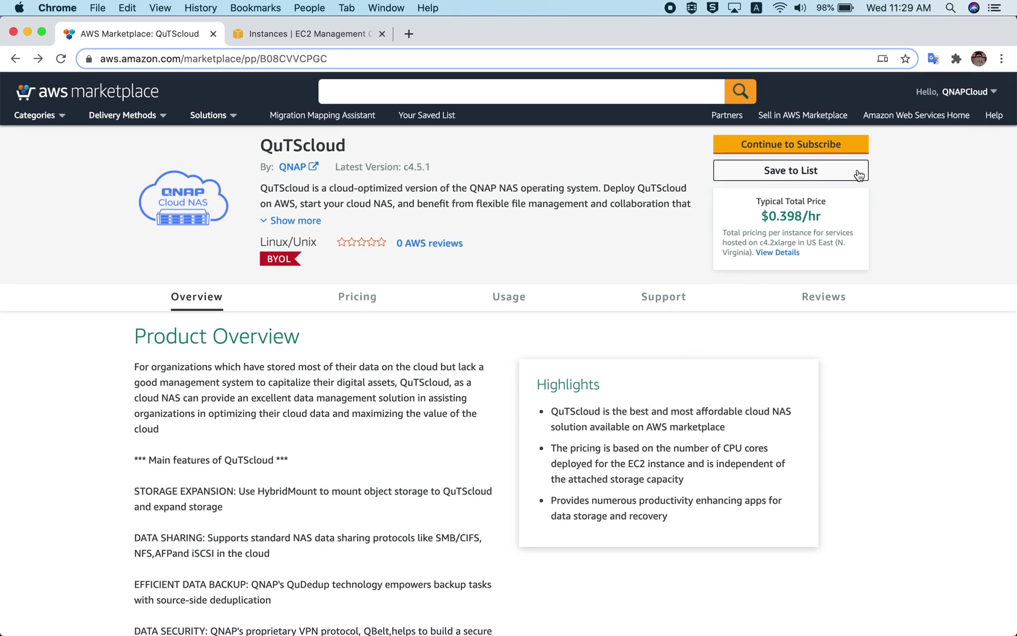
Continue to the QuTScloud subscription page and review the offer's terms and conditions
click(779, 149)
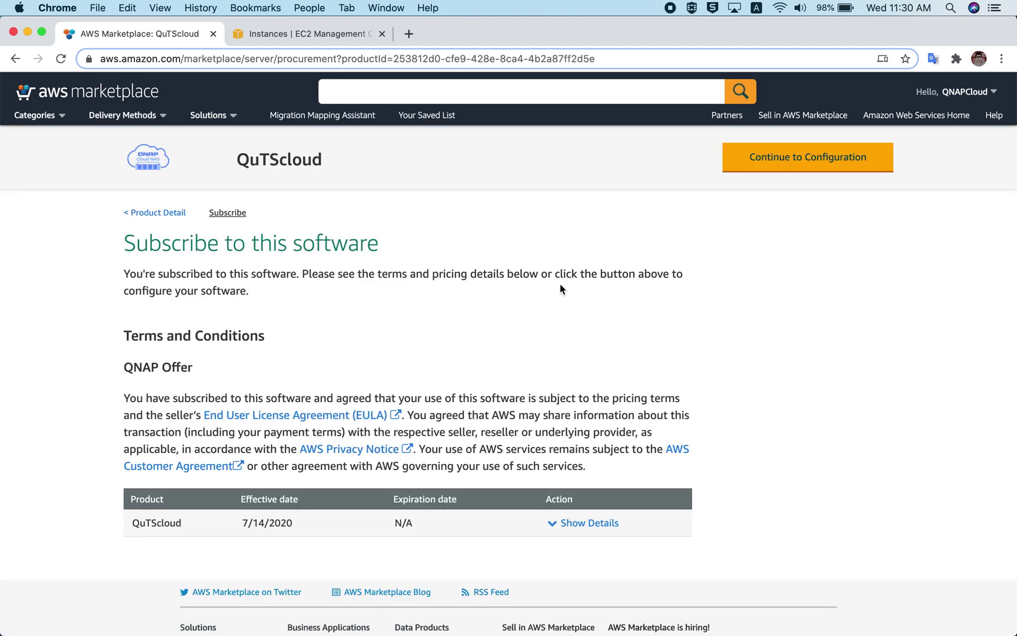
scroll(376, 380, down, 3)
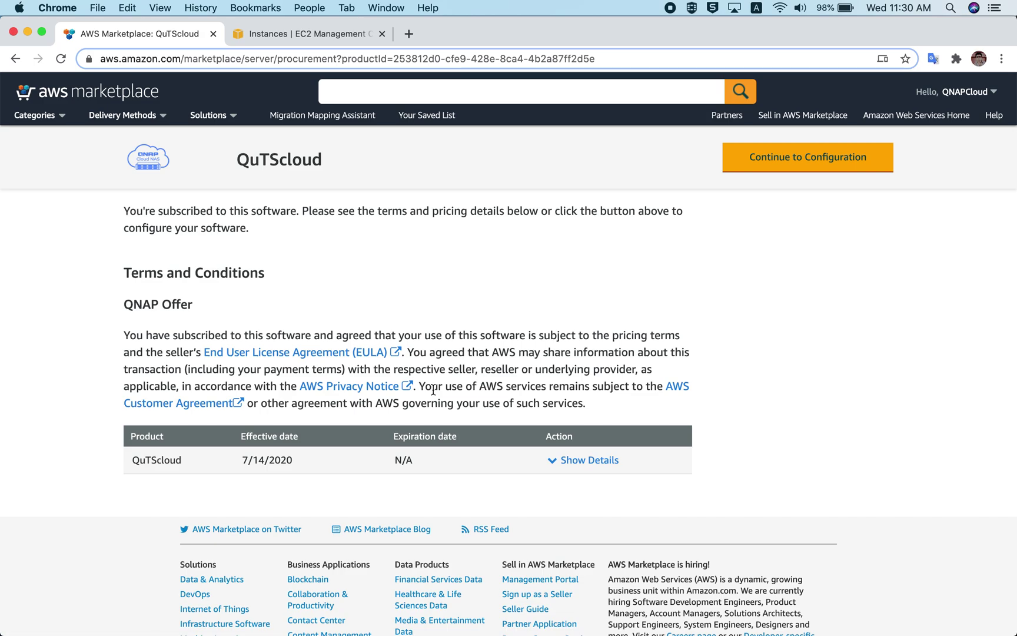
scroll(432, 389, down, 3)
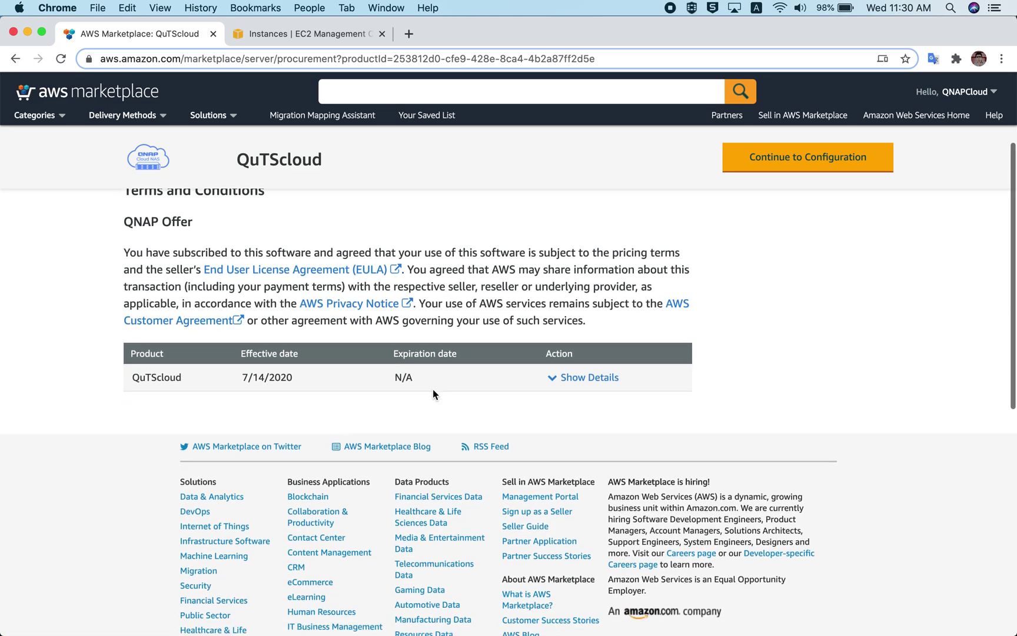
scroll(432, 389, up, 4)
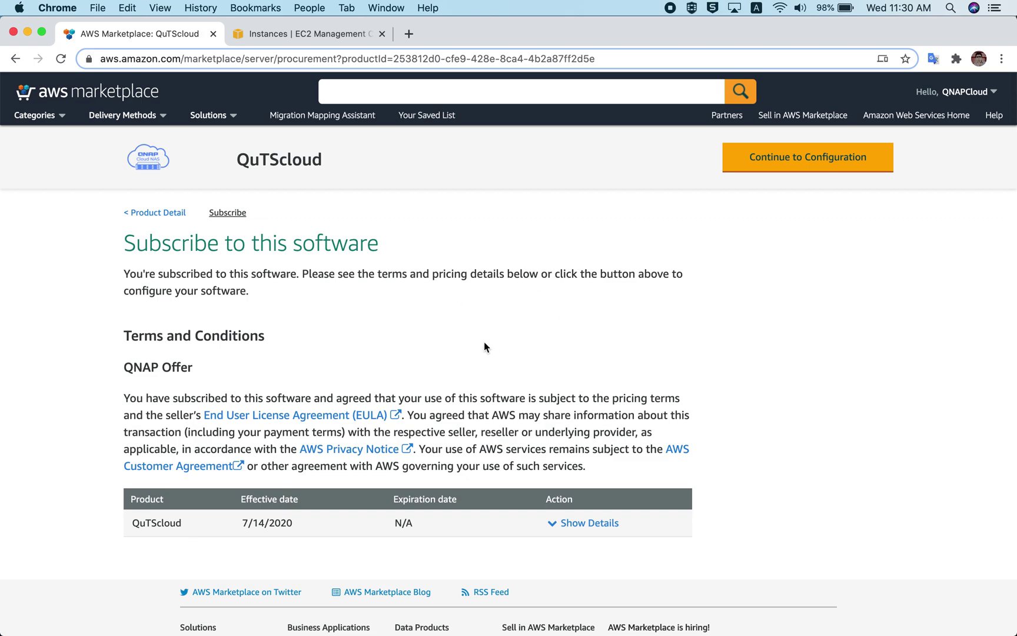
Continue to the QuTScloud configuration page and review the delivery method, software version and region settings
click(817, 159)
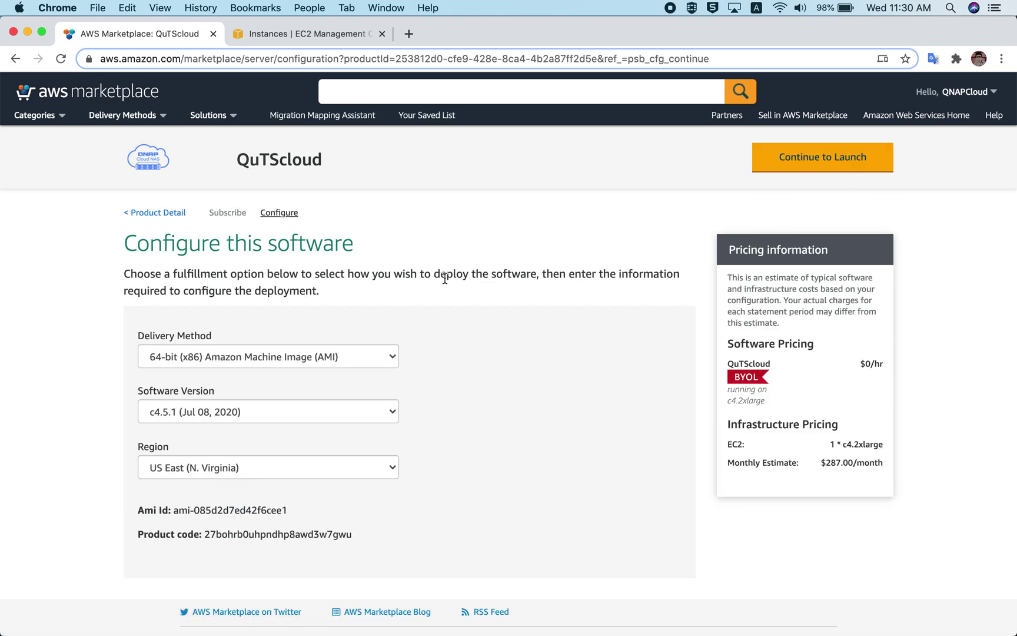
scroll(368, 347, down, 2)
scroll(368, 347, down, 2)
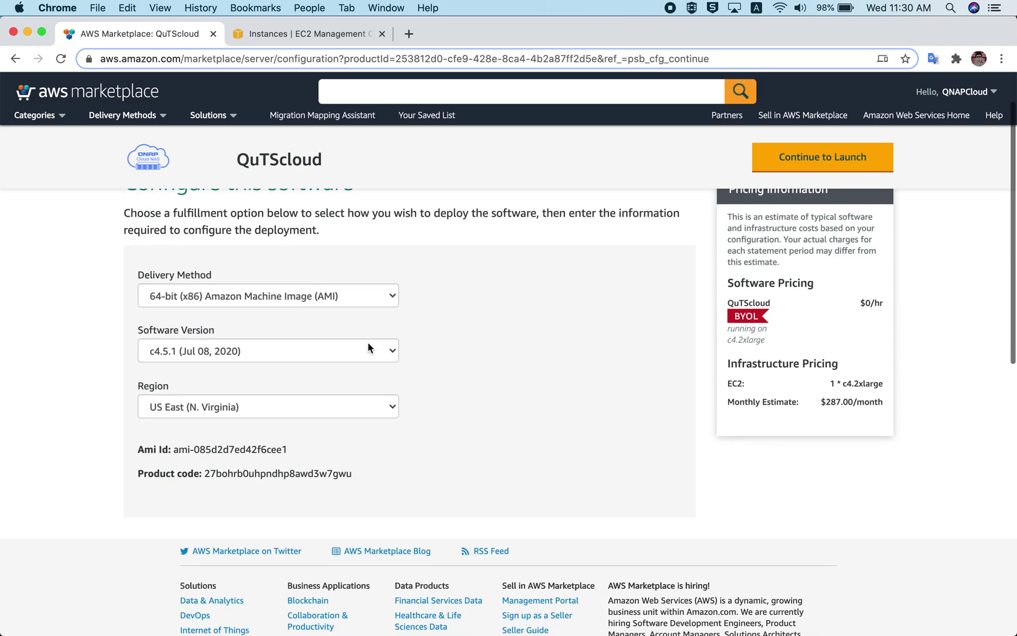
scroll(376, 346, up, 3)
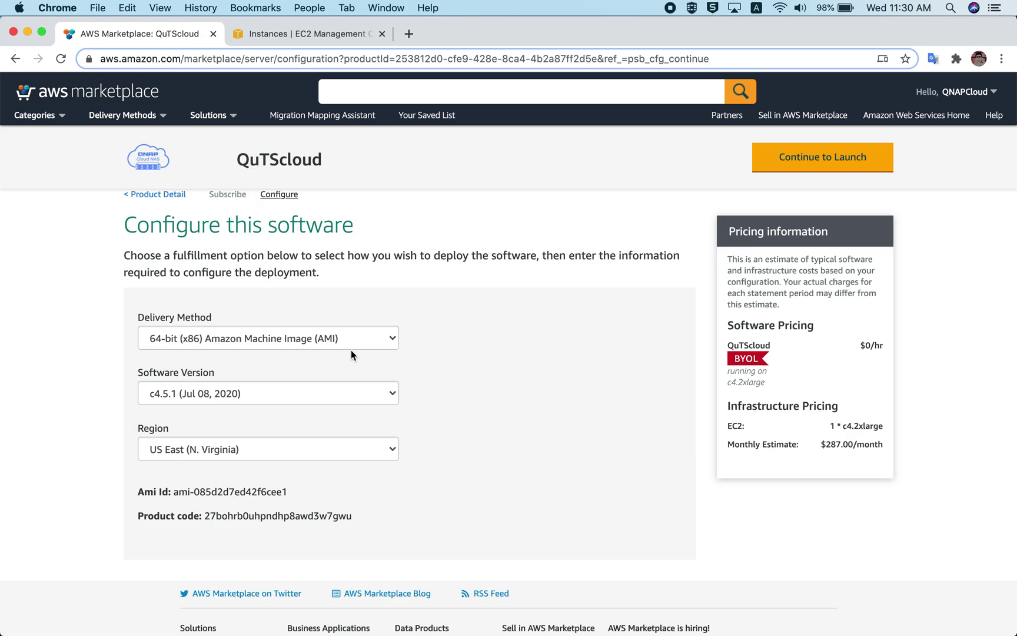
Configure the delivery method as 64-bit (x86) Amazon Machine Image (AMI), software version c4.5.1 and region US East (N. Virginia)
click(371, 344)
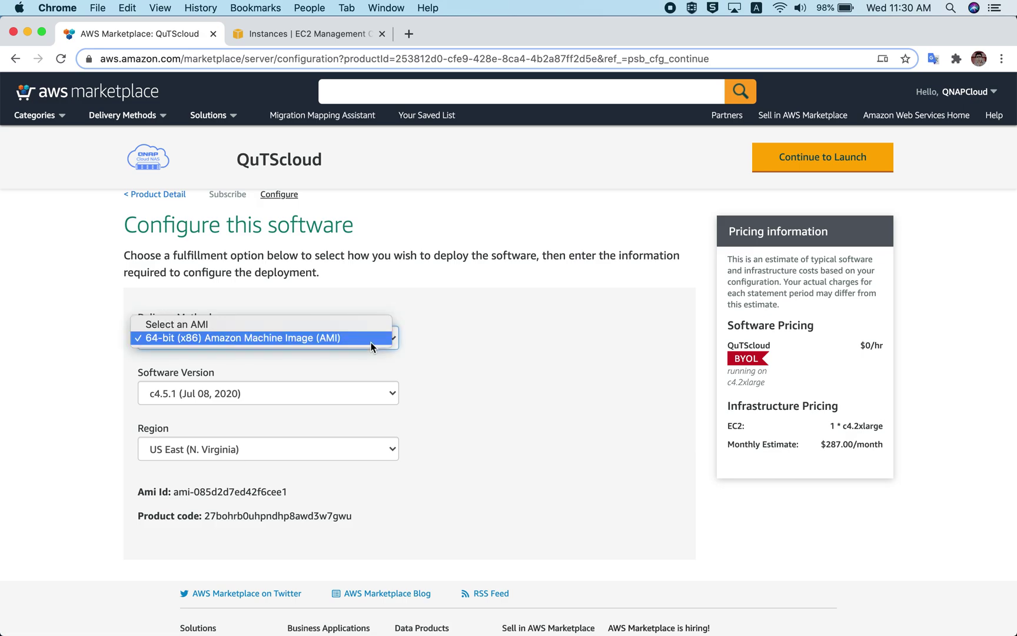
click(347, 337)
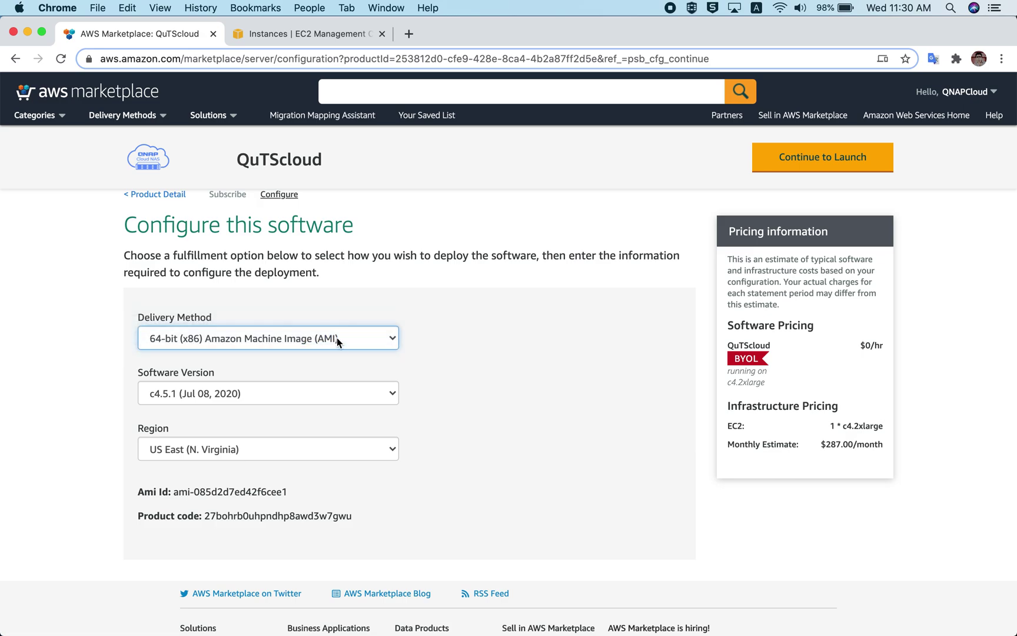
click(359, 397)
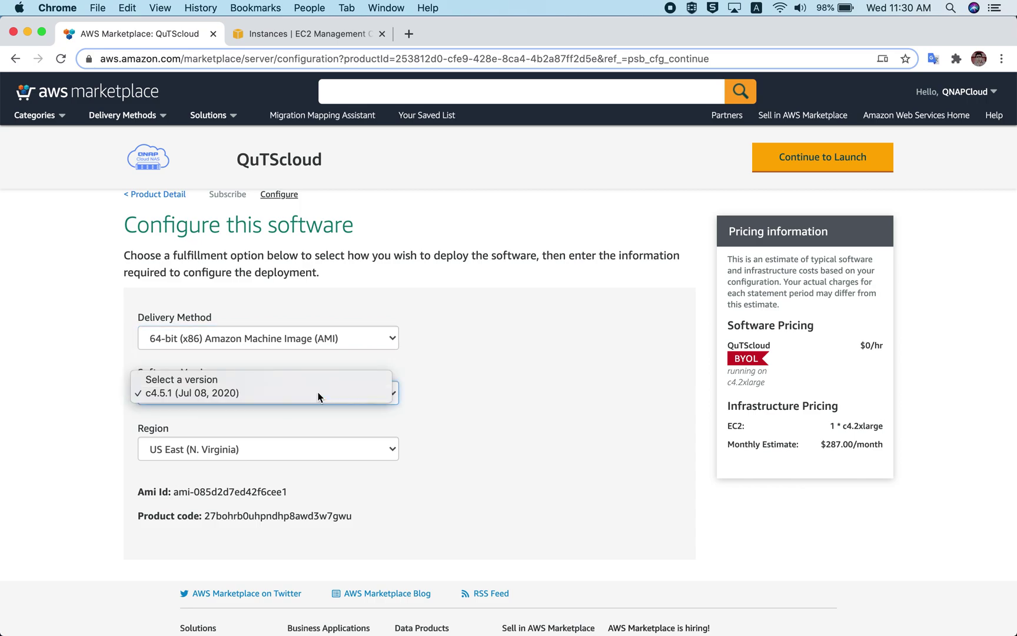
click(318, 395)
scroll(445, 478, down, 2)
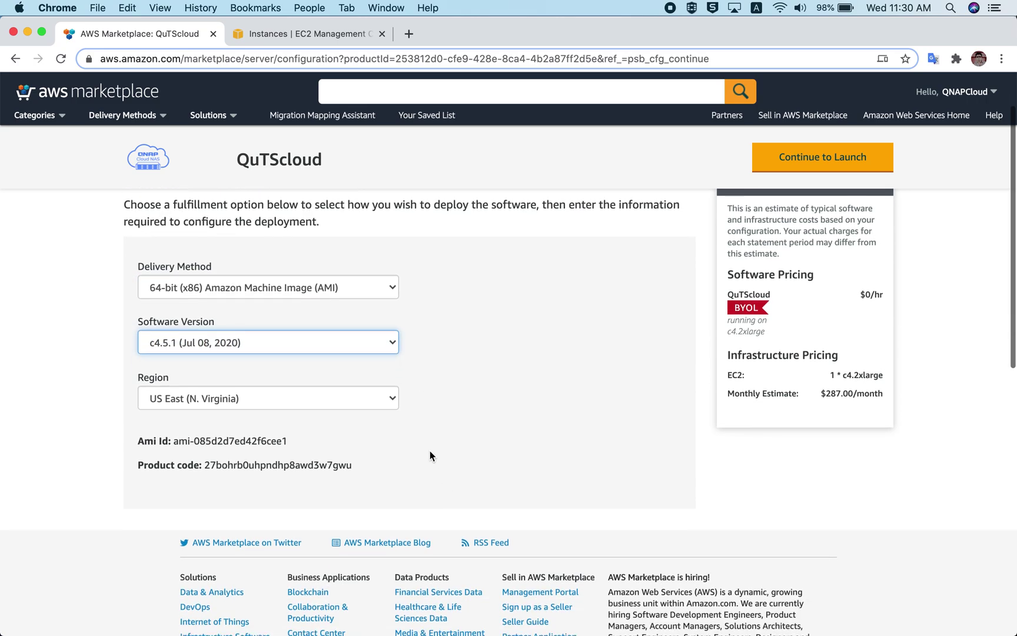
click(363, 405)
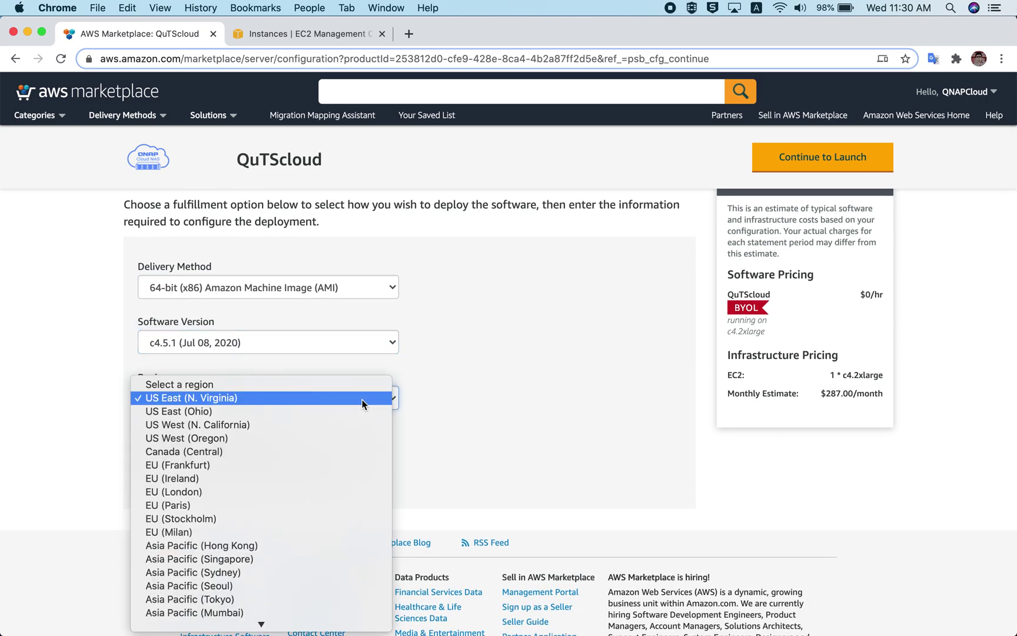
click(273, 397)
Review the pricing information alongside the chosen fulfillment settings on the QuTScloud configuration page
scroll(509, 404, up, 1)
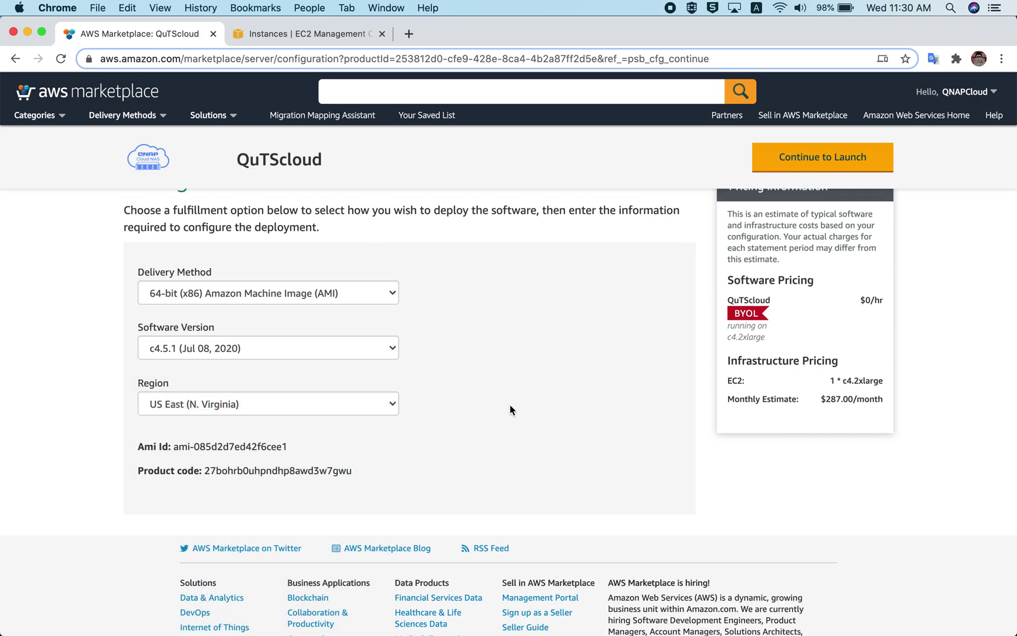
scroll(666, 266, up, 2)
scroll(655, 398, down, 2)
scroll(654, 398, up, 2)
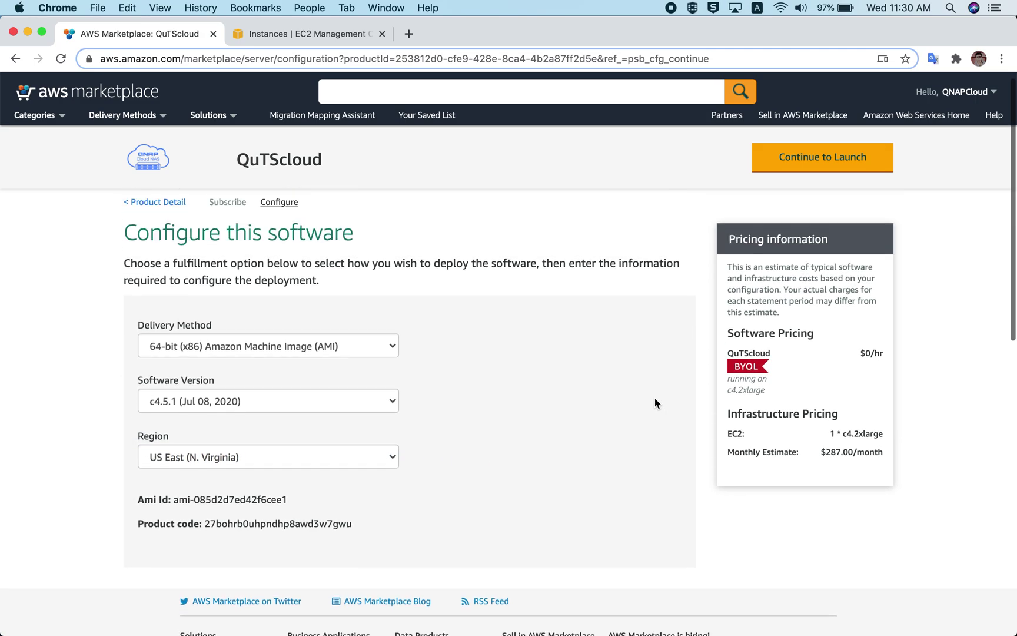
scroll(655, 398, up, 1)
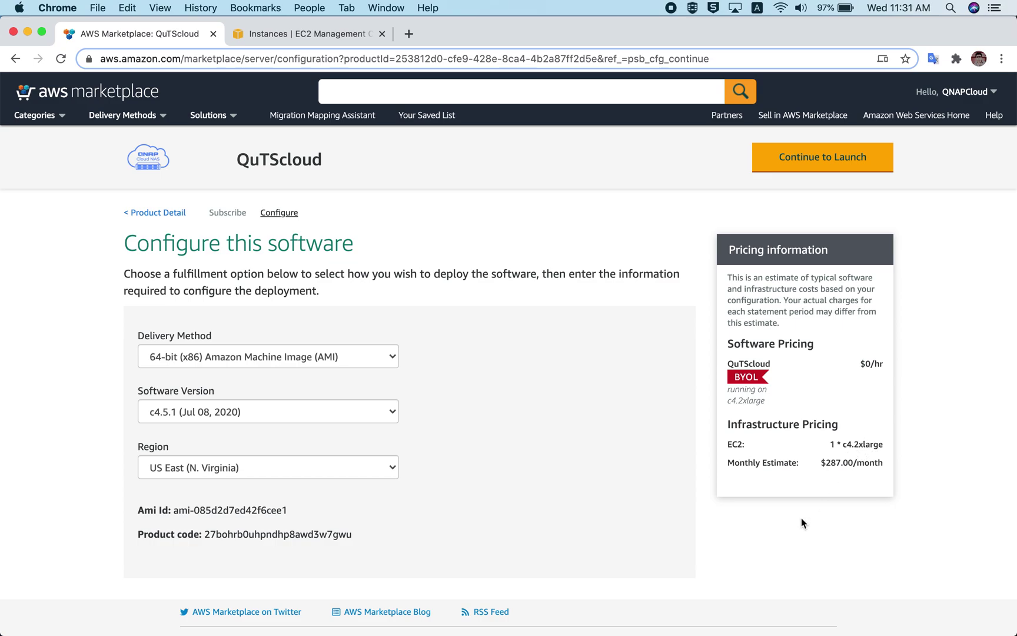
scroll(799, 520, down, 4)
scroll(798, 521, up, 3)
scroll(799, 520, up, 2)
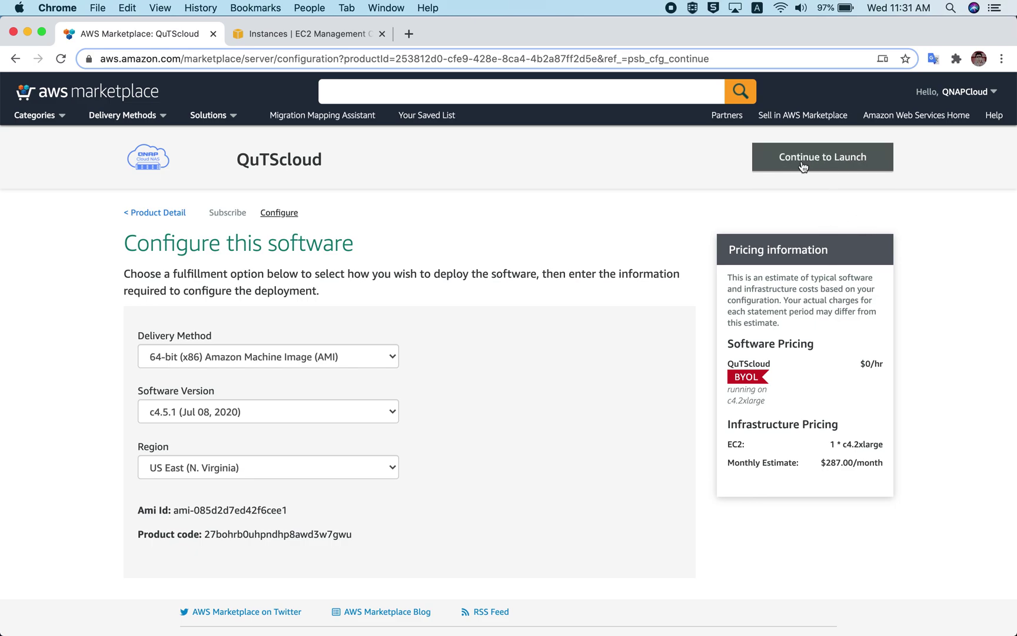
Continue to the QuTScloud launch page and choose Launch from Website as the launch action
click(824, 163)
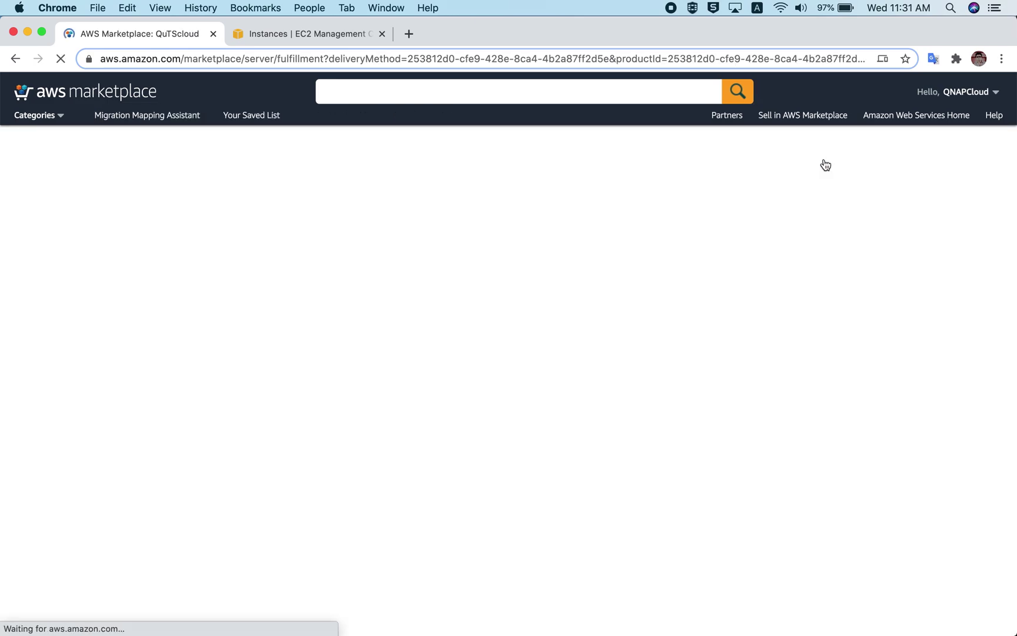
scroll(455, 381, down, 5)
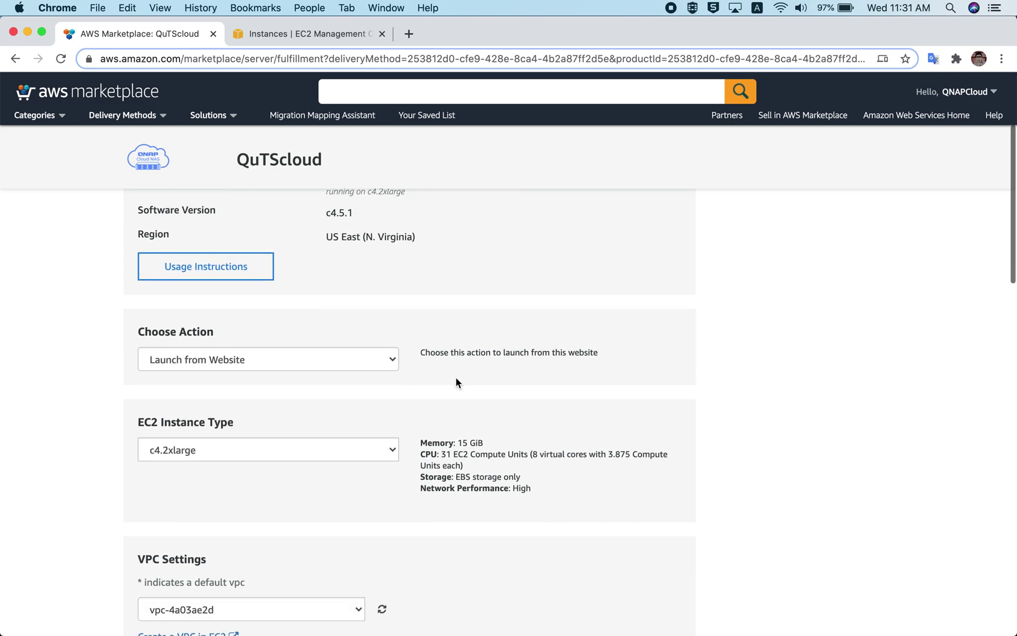
click(336, 359)
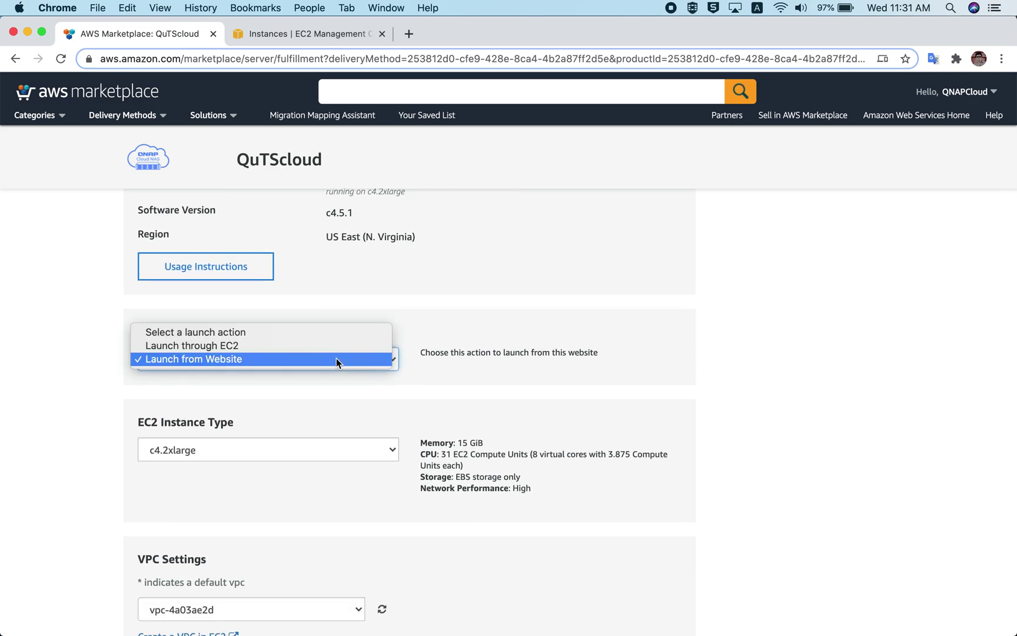
click(223, 358)
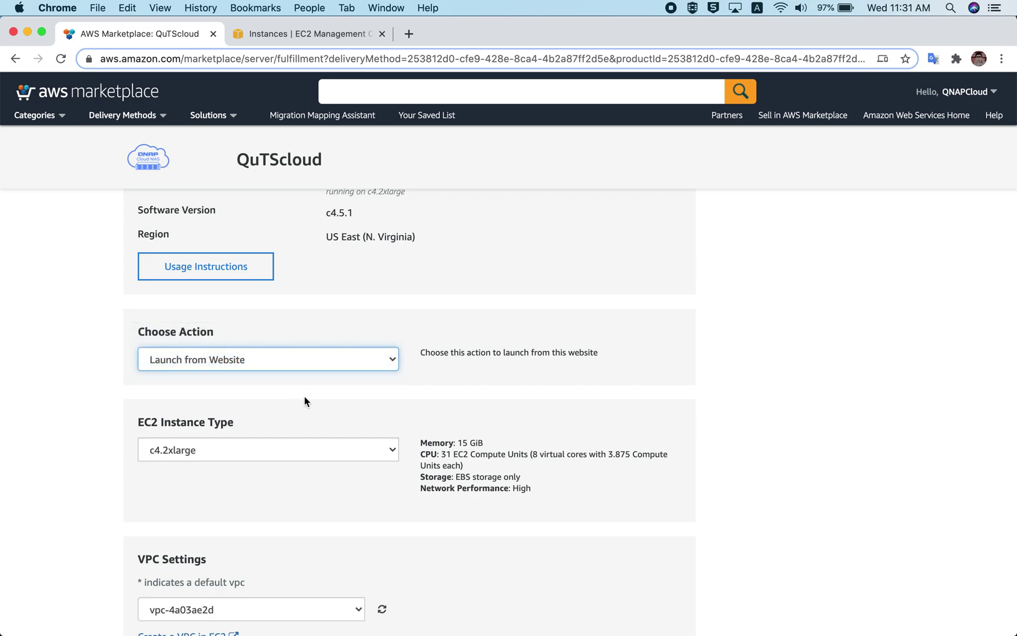
Set the EC2 instance type for the launch to m4.large
scroll(336, 436, down, 4)
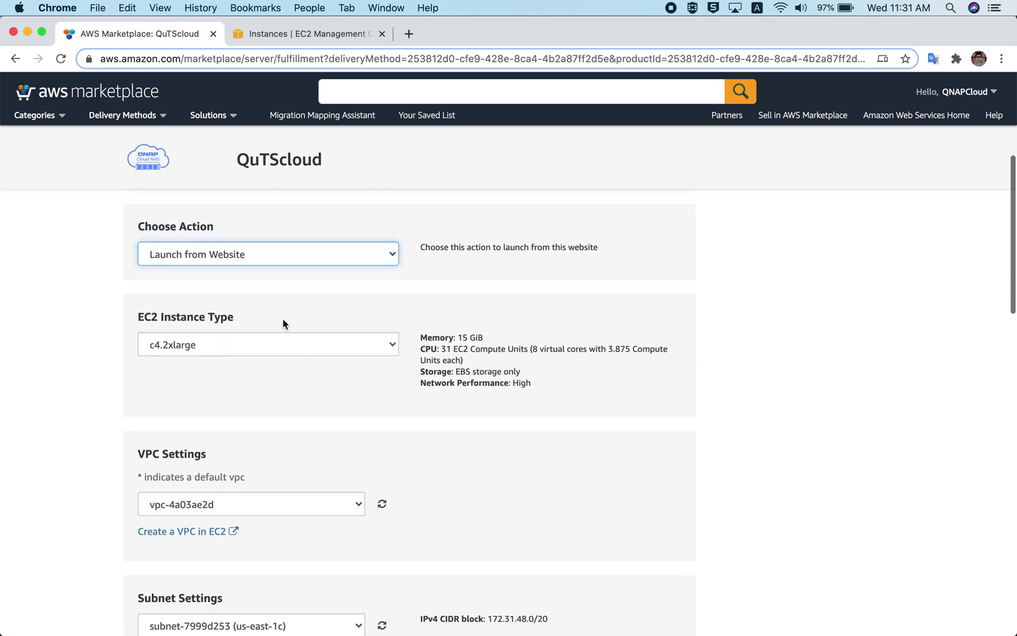
click(213, 345)
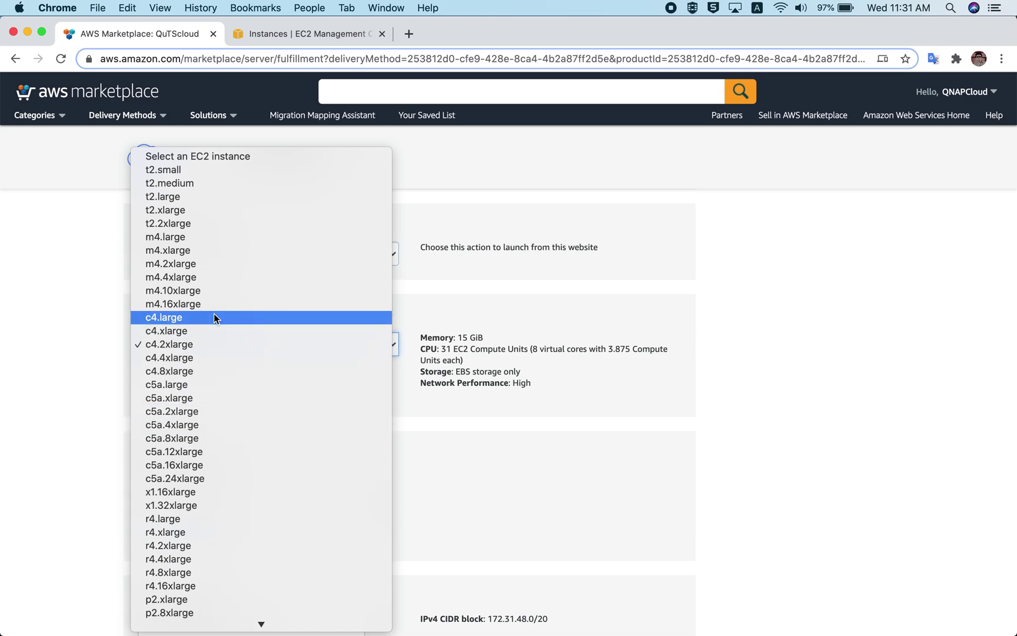
click(182, 236)
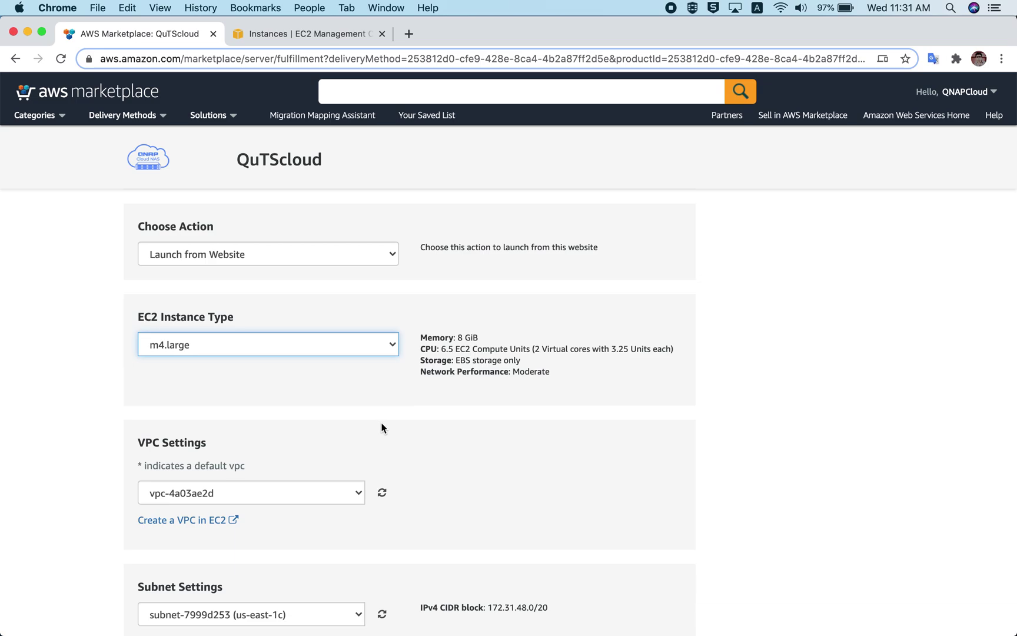
Review the VPC and subnet settings and select launch-wizard-1 as the security group
scroll(381, 428, down, 2)
scroll(383, 401, down, 2)
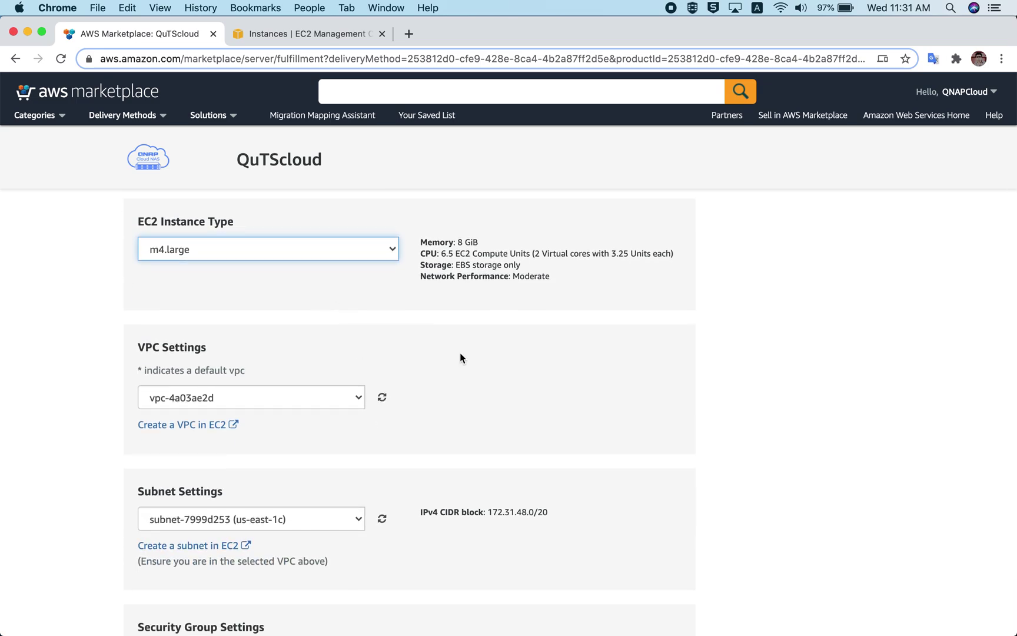
scroll(460, 358, down, 4)
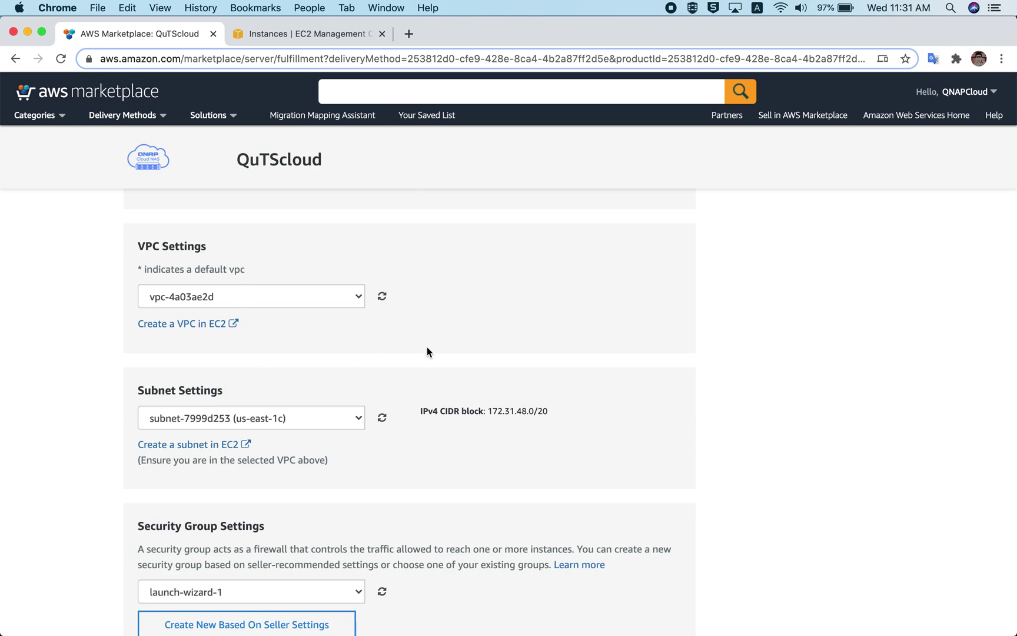
scroll(429, 349, down, 4)
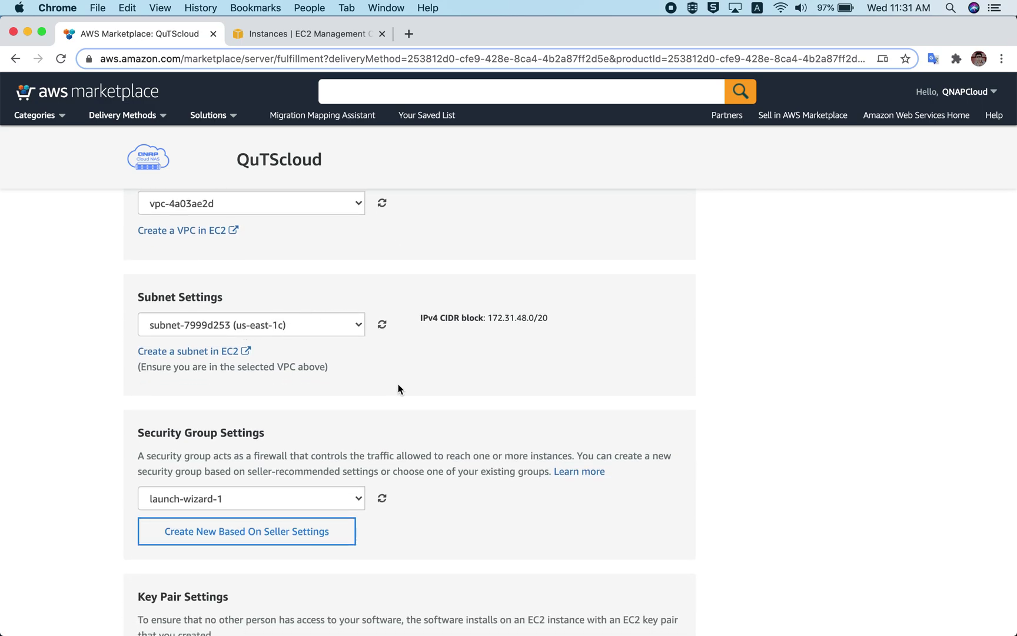
scroll(418, 397, down, 6)
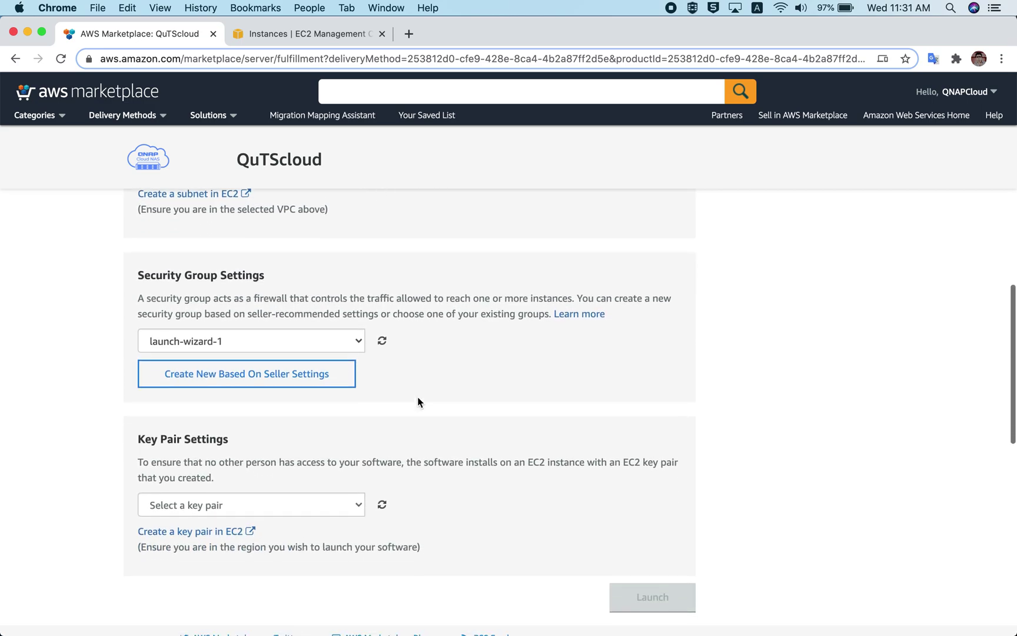
click(287, 329)
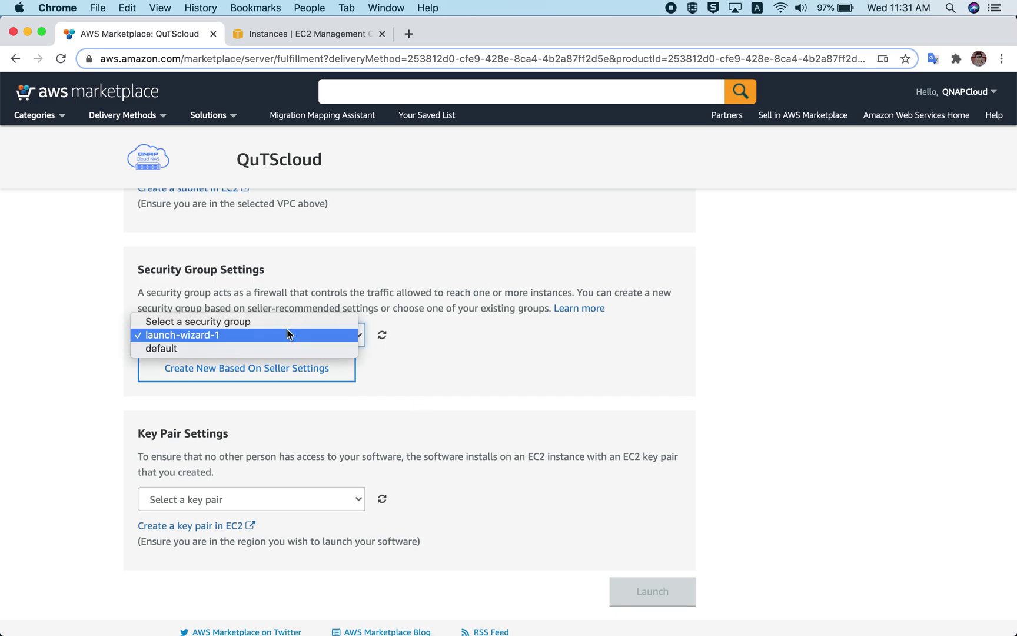
click(218, 335)
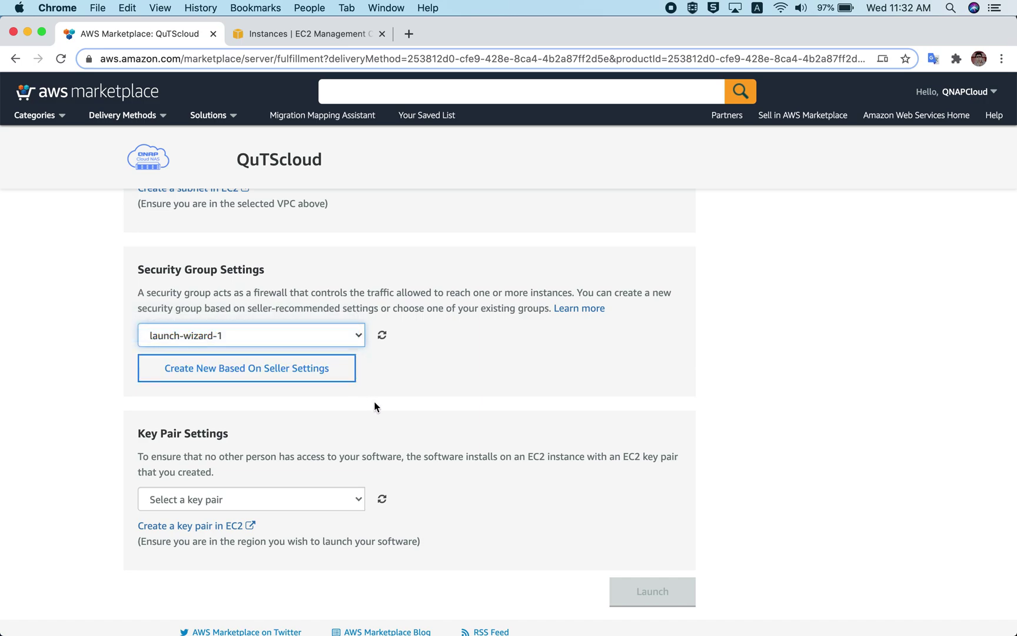
Check the available key pairs in the launch settings and open the EC2 key pairs page for creating one
scroll(429, 382, down, 3)
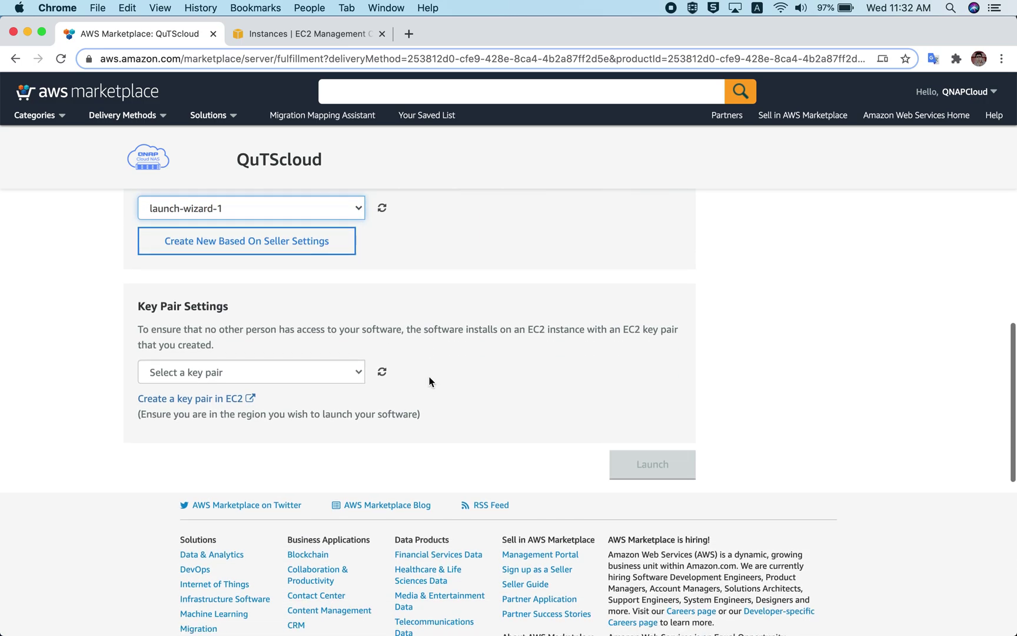
click(274, 371)
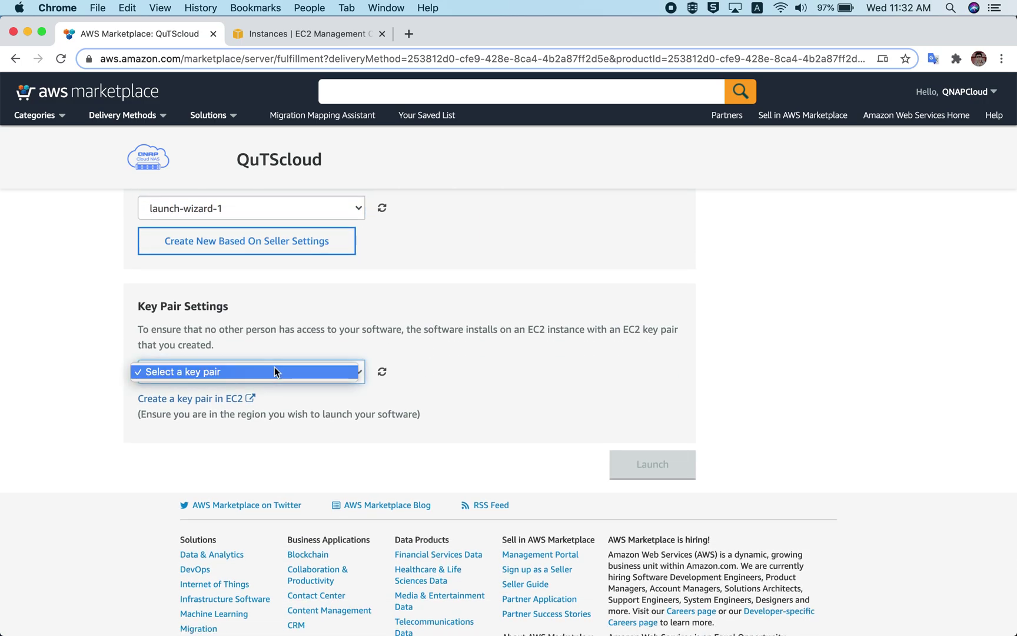
click(465, 373)
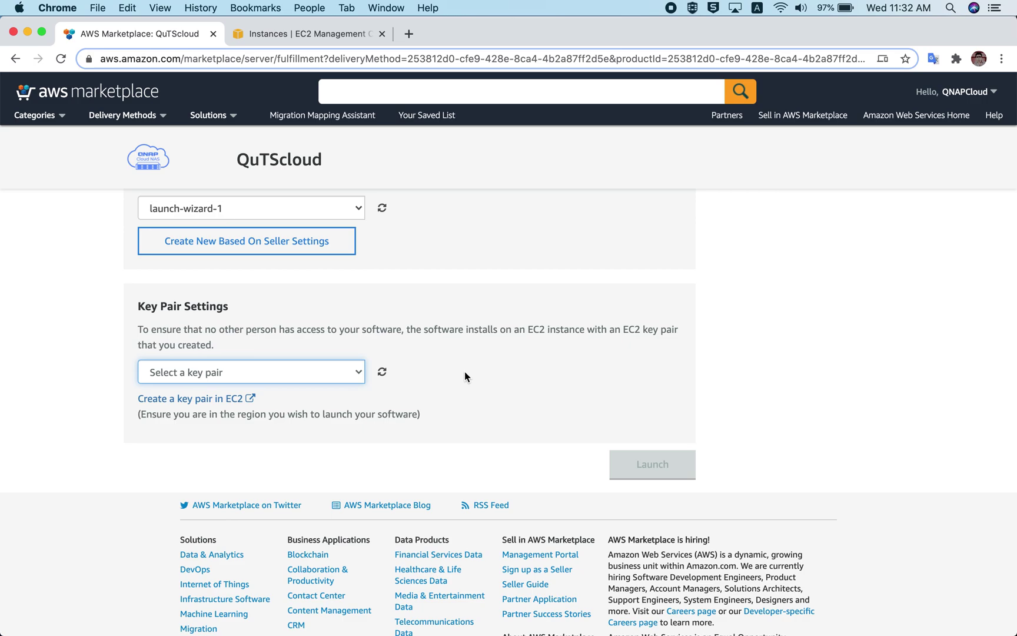
click(189, 400)
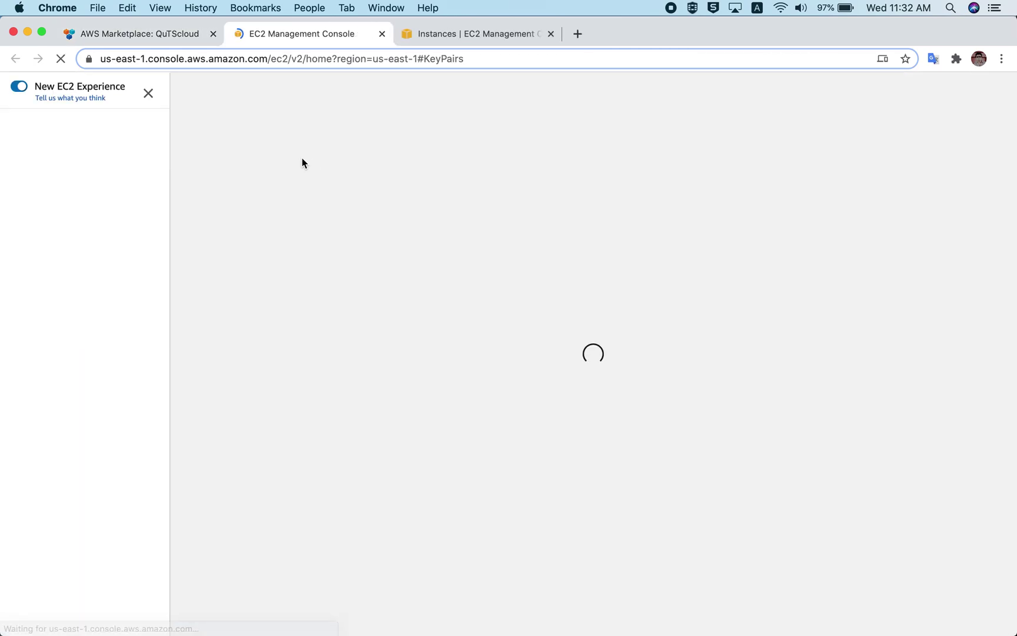
click(129, 33)
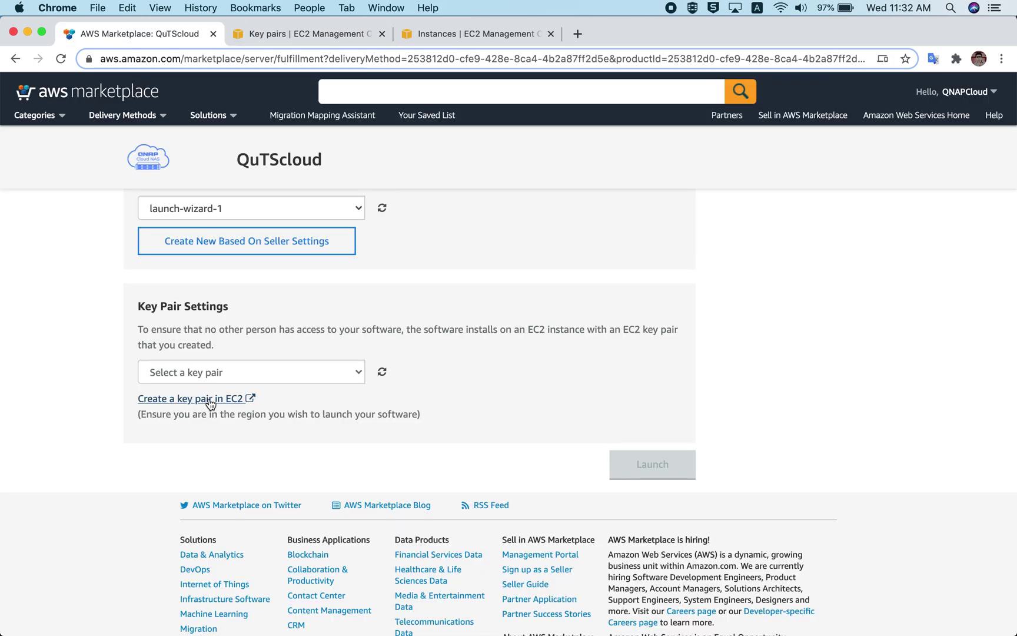
click(294, 33)
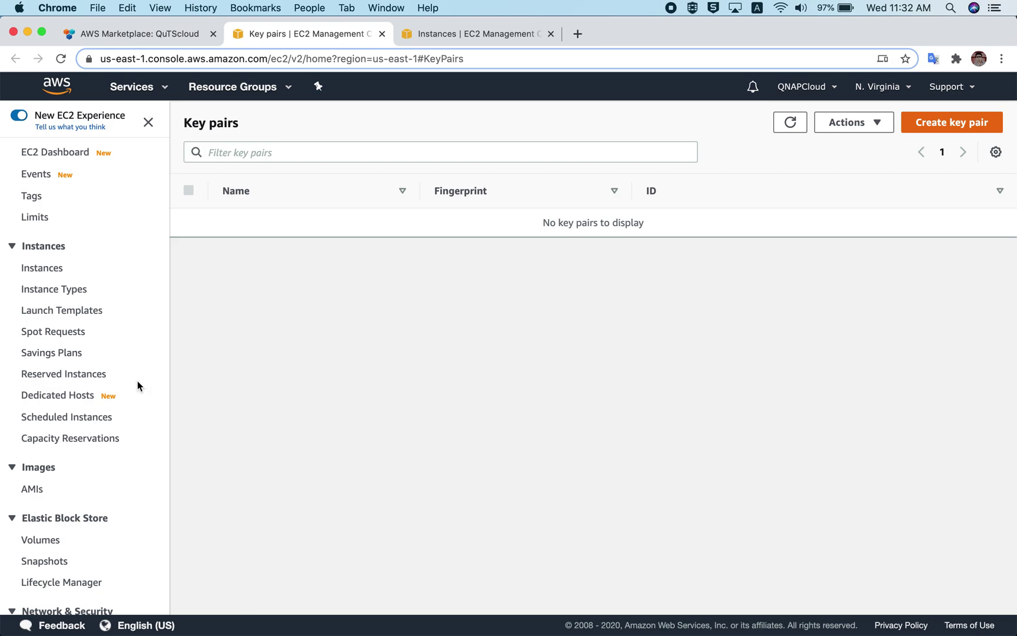
Try to create a key pair named TrialKeyPair in pem format
click(977, 122)
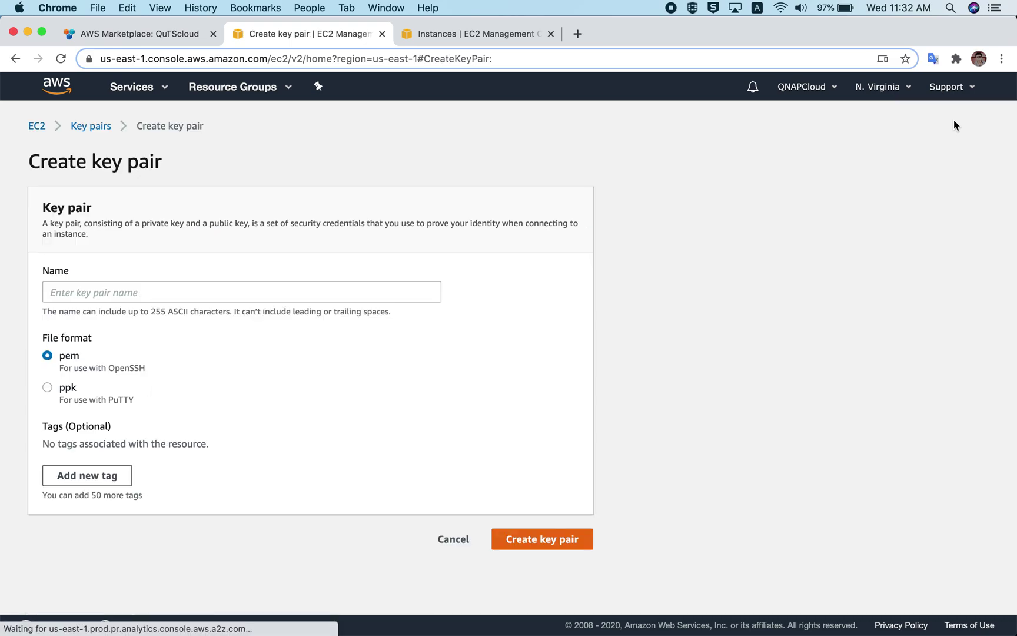
click(259, 285)
text(Tri)
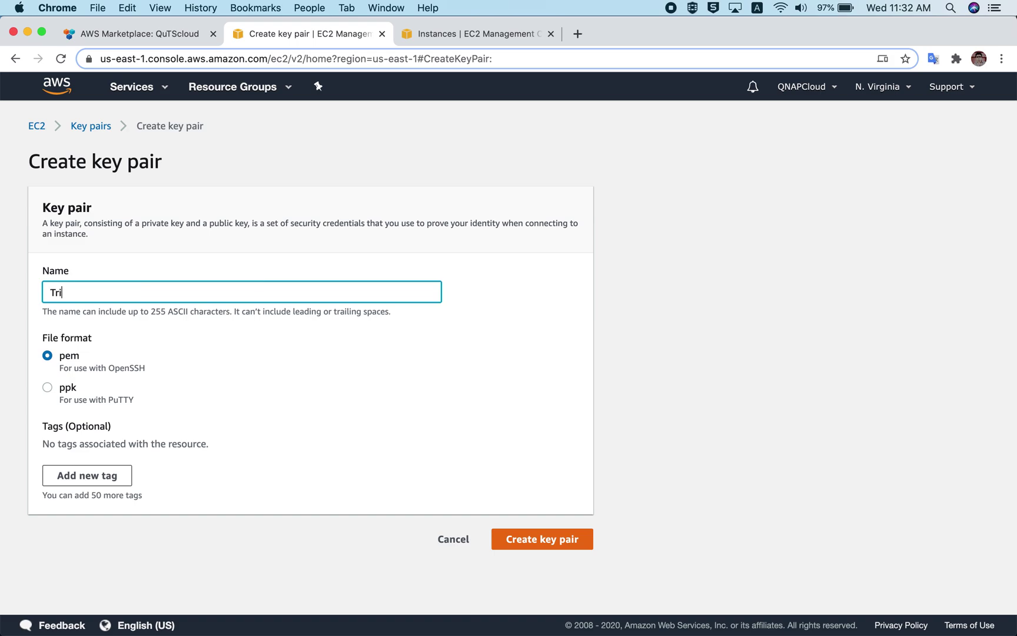
text(alKeyPair)
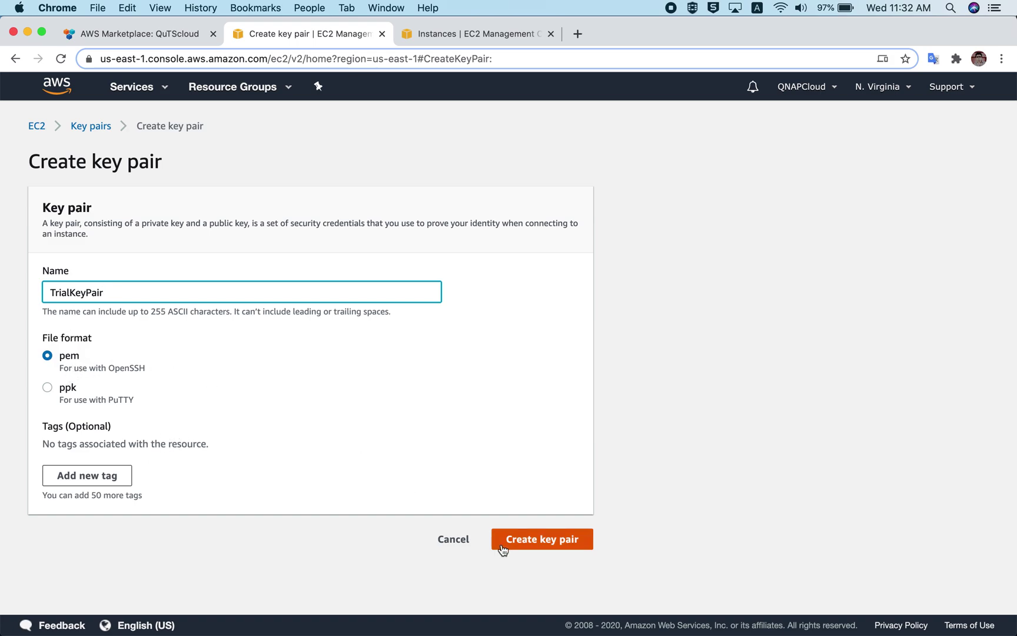
click(547, 540)
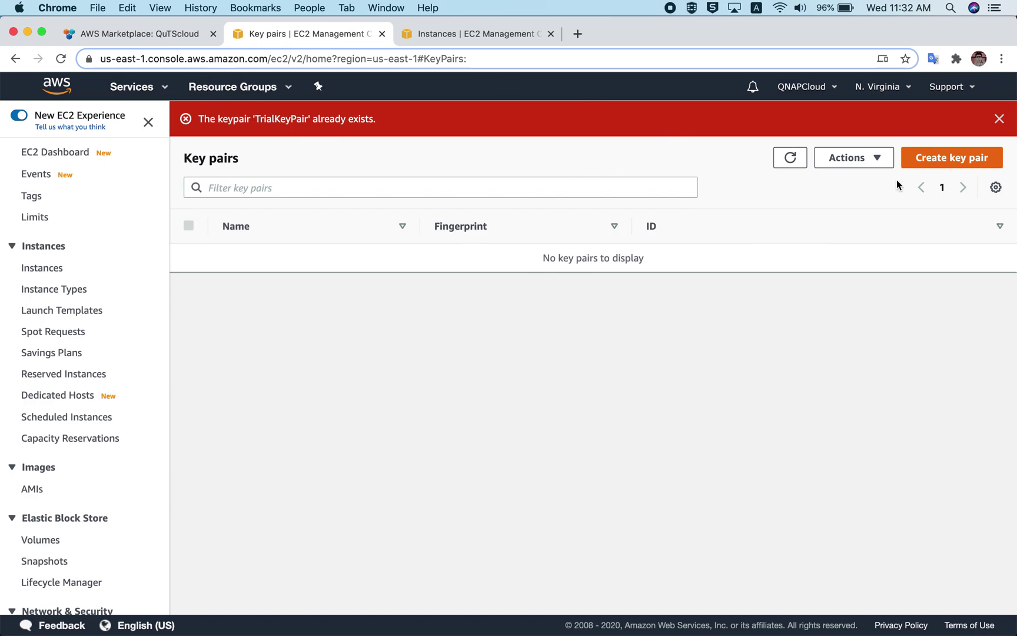
Create a key pair in pem format, using the person's first name as its name
click(948, 157)
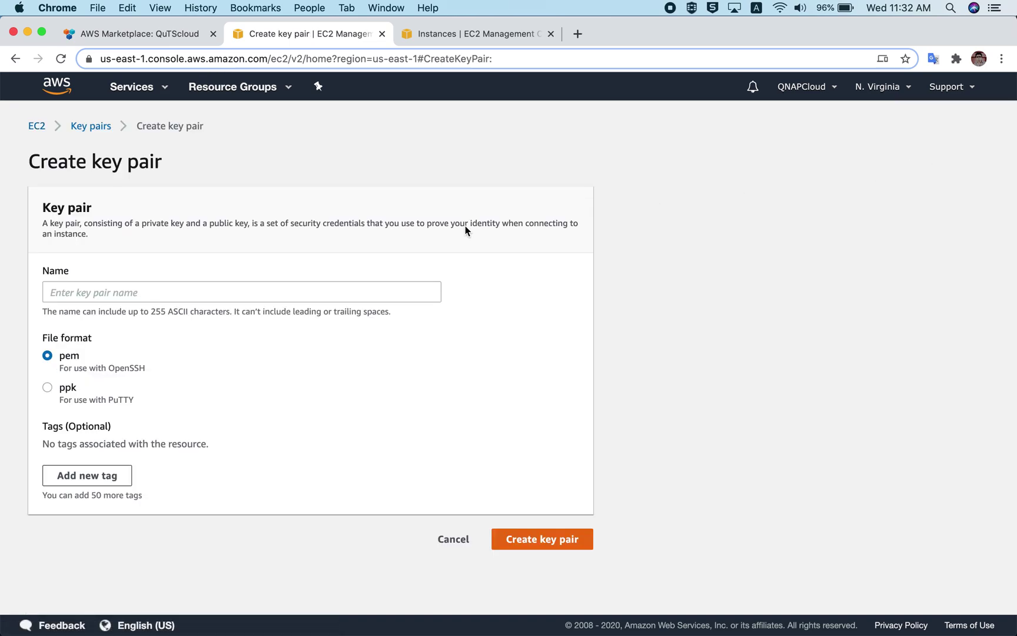
click(243, 289)
text(aseem)
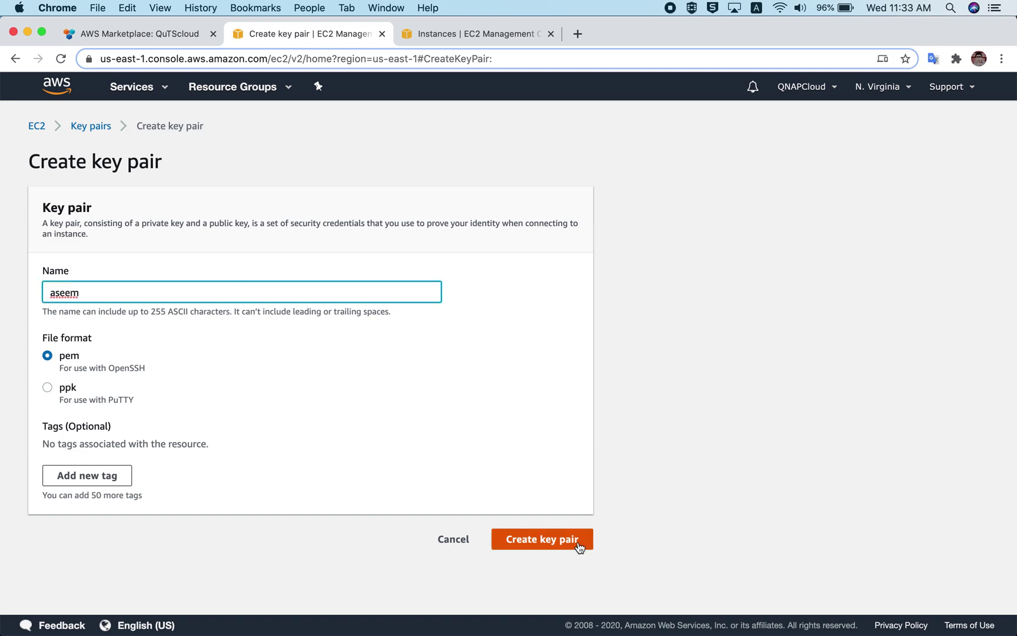
click(551, 540)
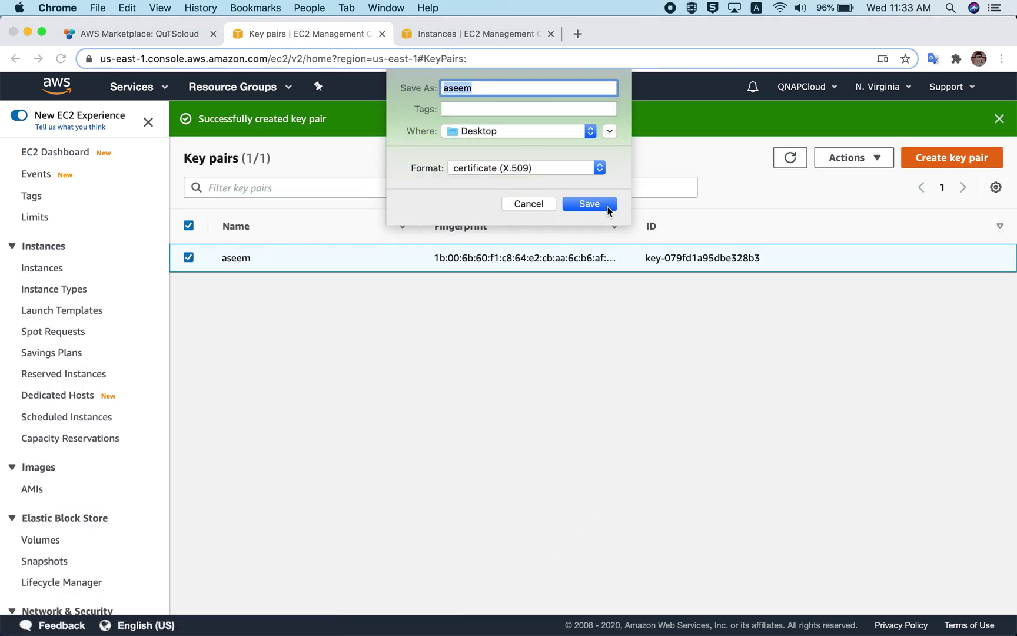
Save the key file to the Desktop and select the new key pair in the refreshed QuTScloud launch settings
click(589, 204)
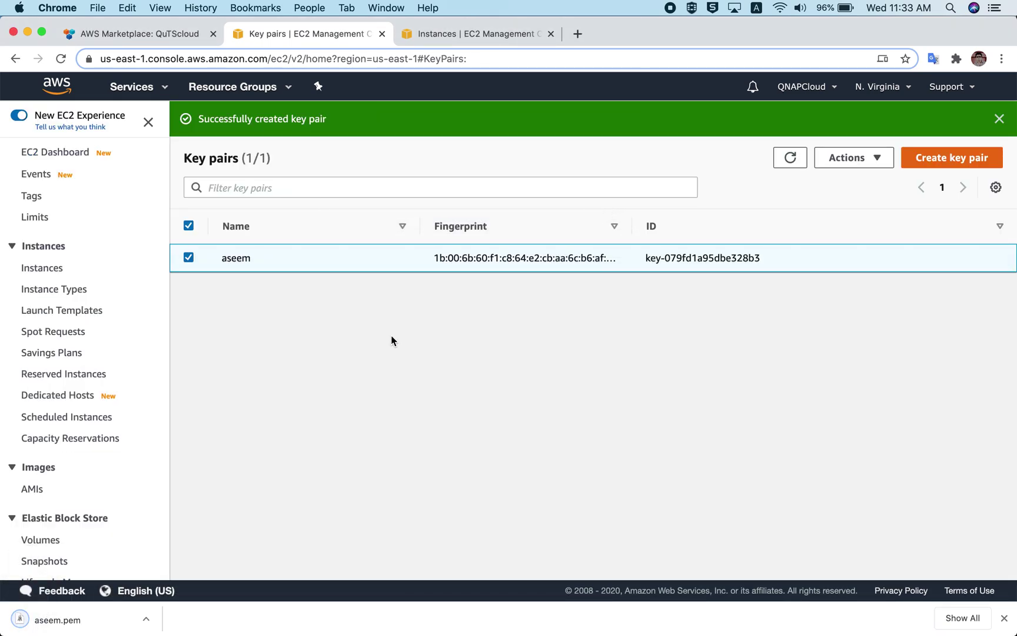
click(165, 33)
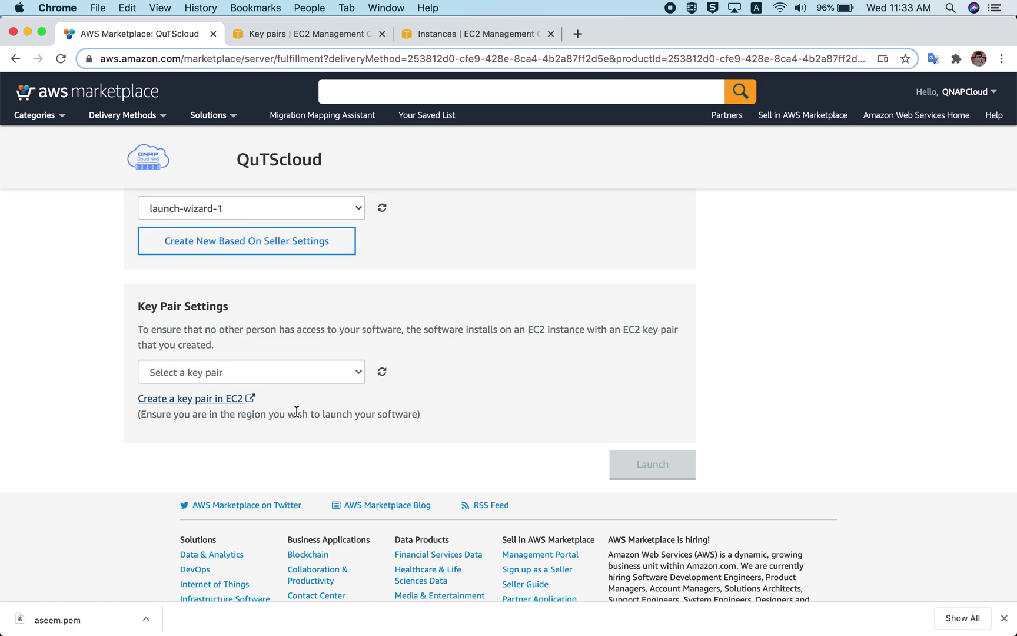
click(384, 372)
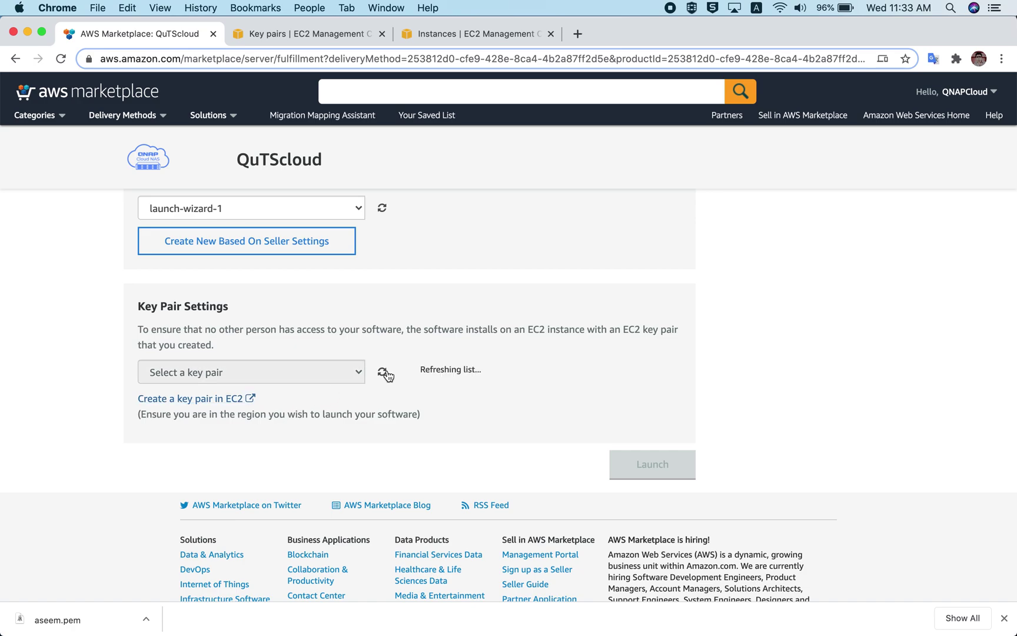
click(311, 378)
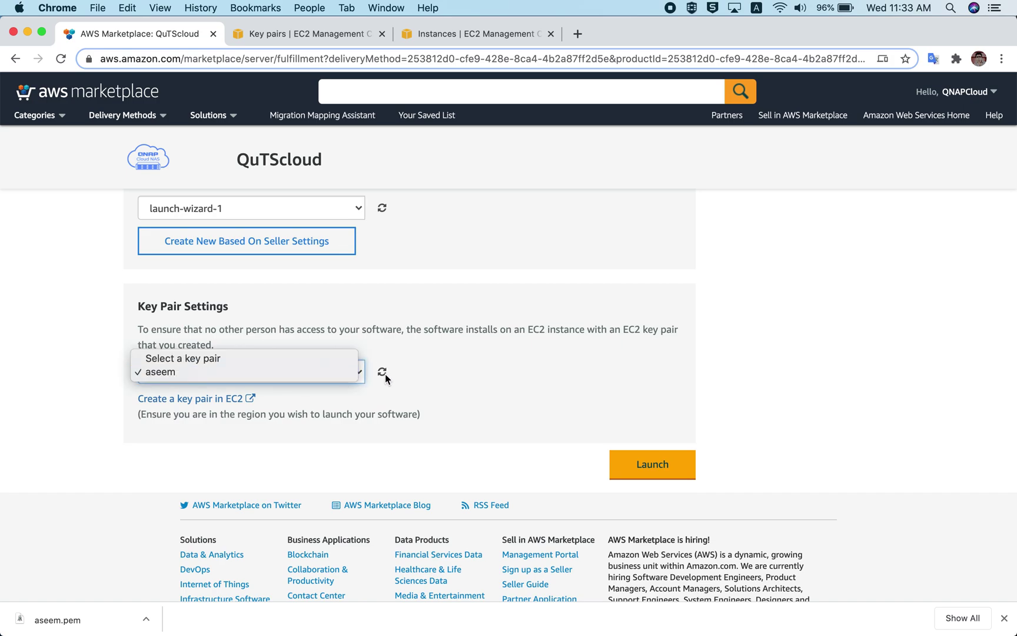
click(229, 372)
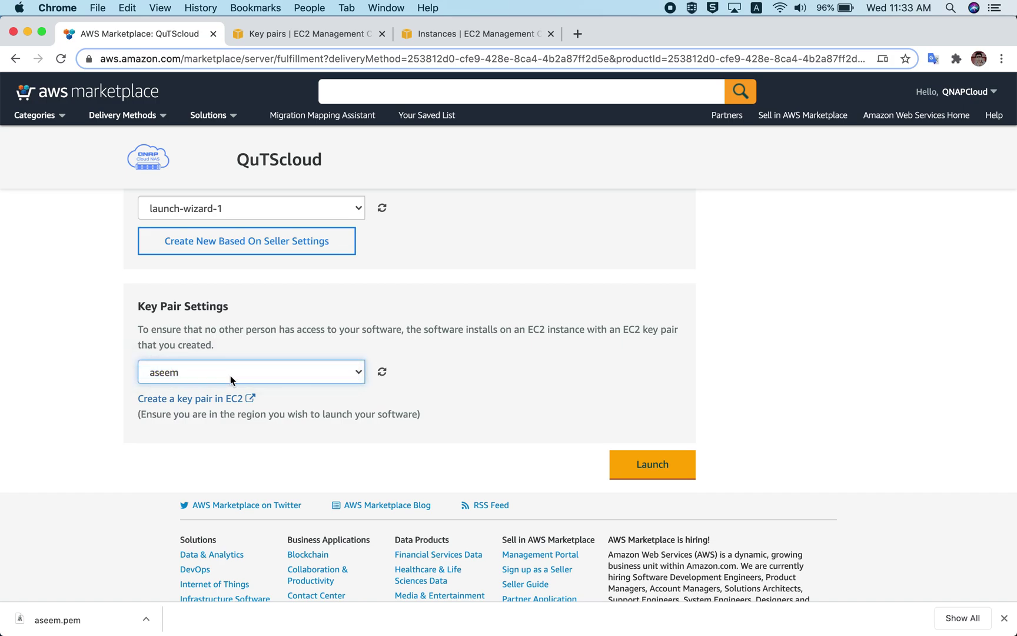
Review the QuTScloud launch configuration and launch the instance
scroll(530, 439, up, 15)
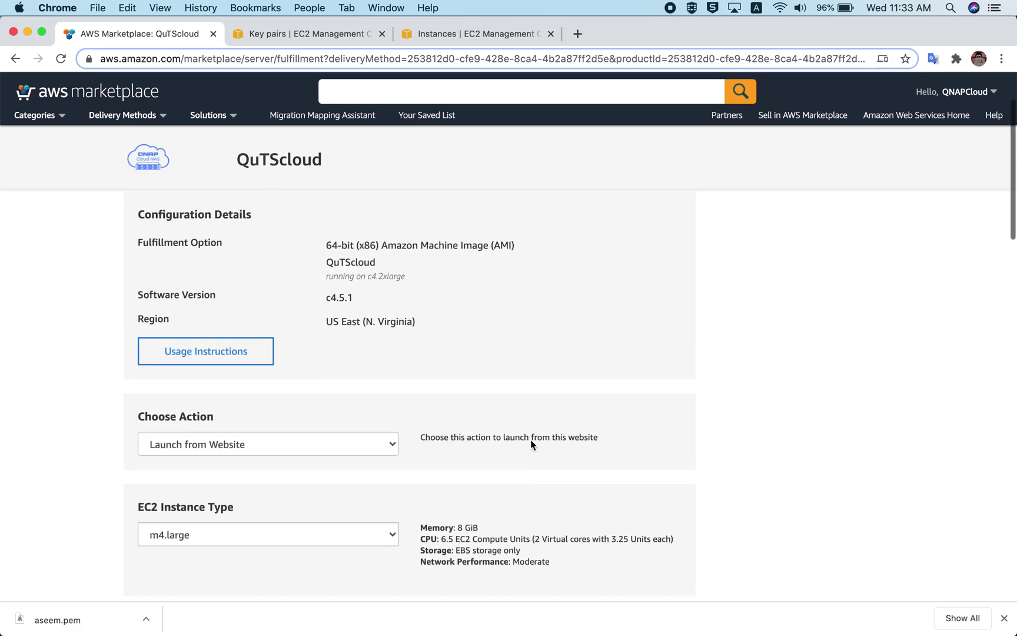
scroll(529, 440, up, 3)
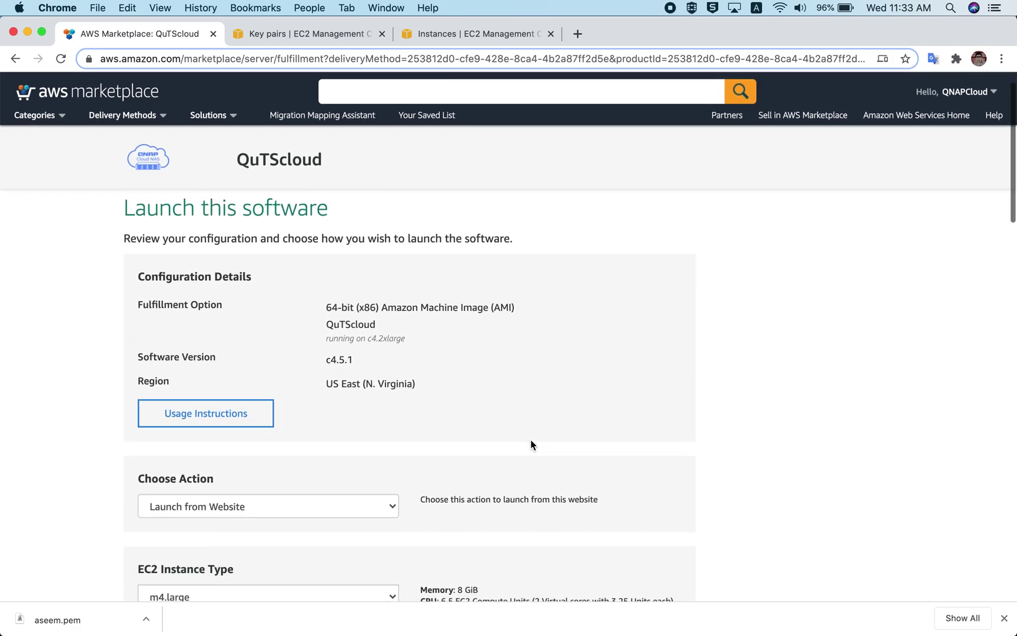
scroll(530, 440, down, 20)
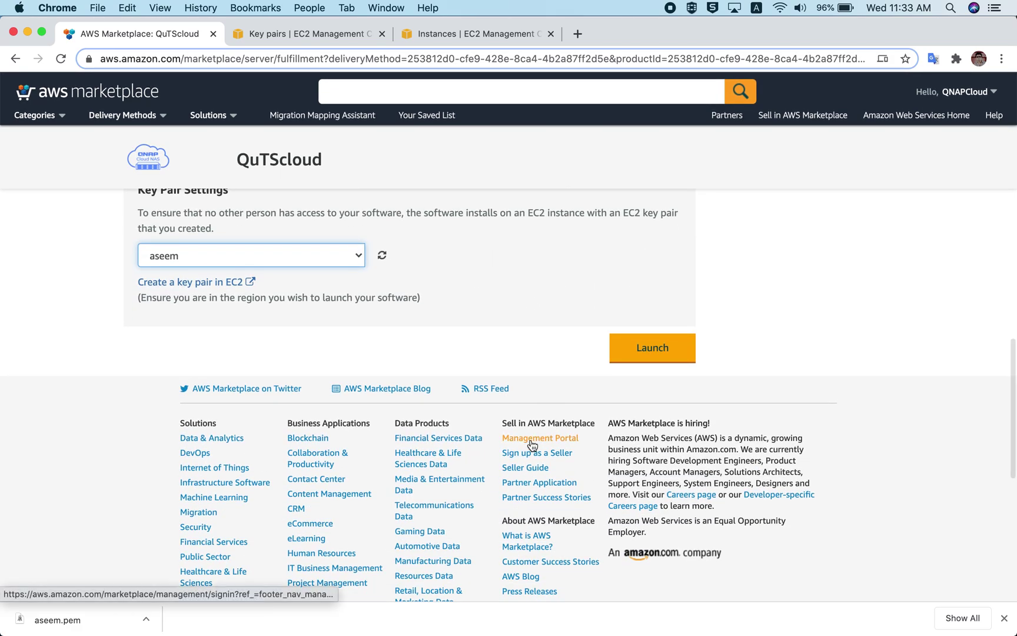
click(674, 349)
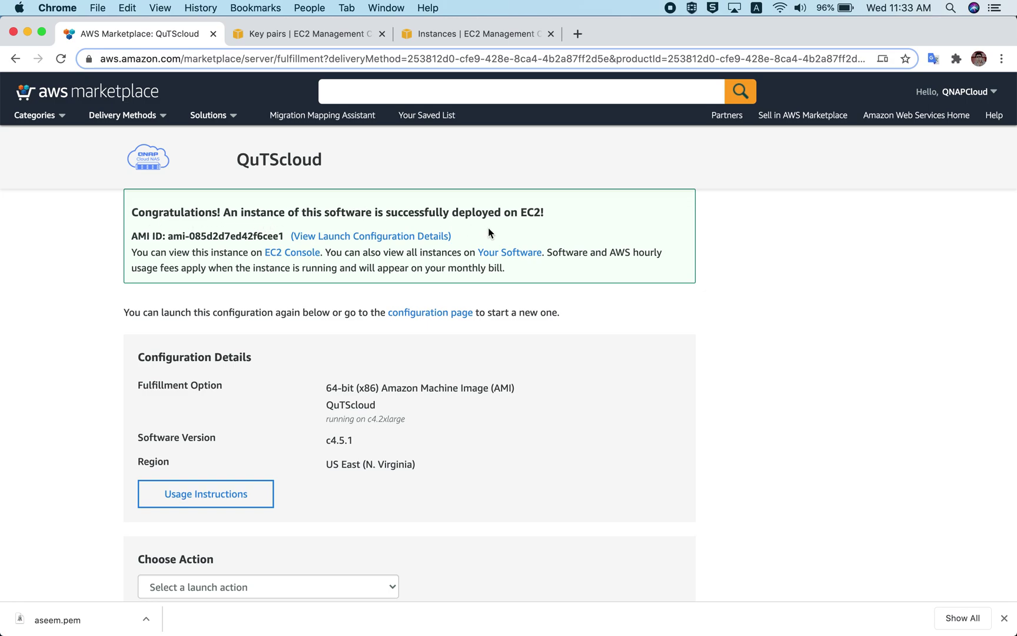
Open the instance list in the EC2 console and close the older key pairs and instances pages
click(303, 259)
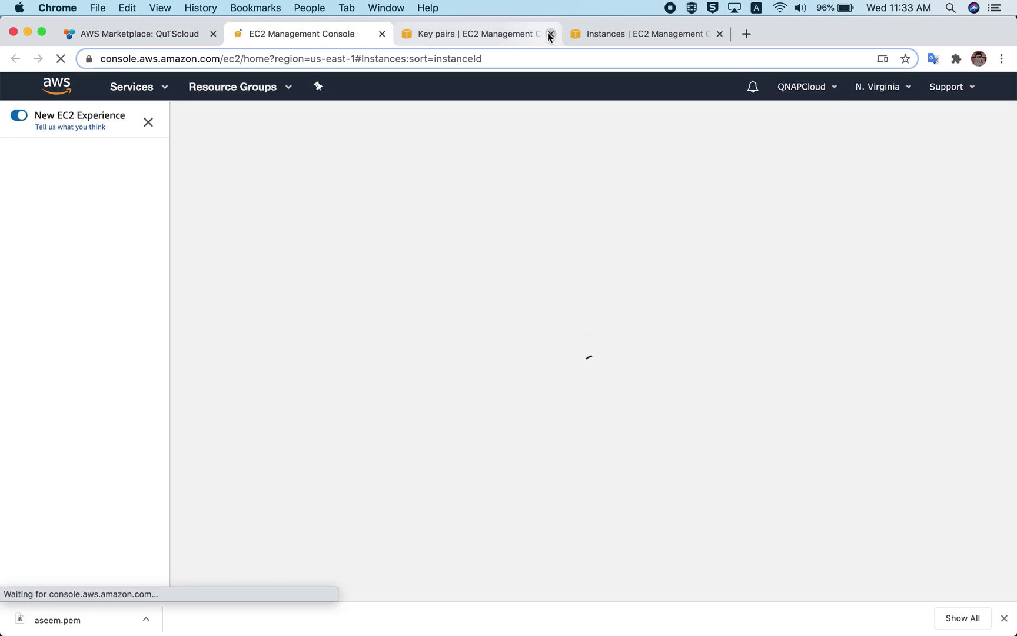
click(550, 33)
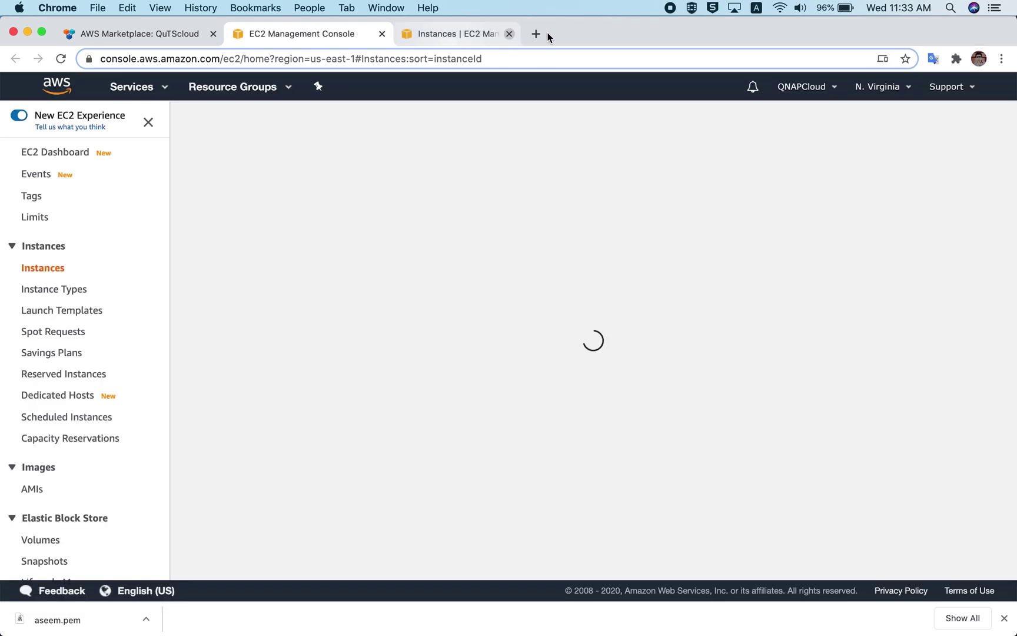
click(549, 34)
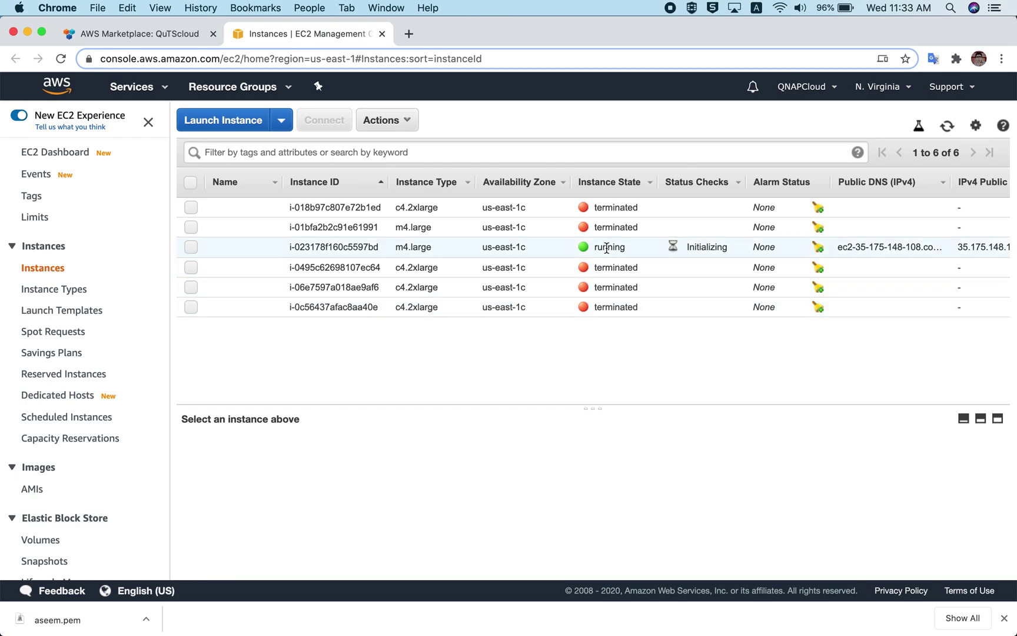
Name the running m4.large instance with the person's first name followed by Demo
click(268, 247)
text(AseemDemo)
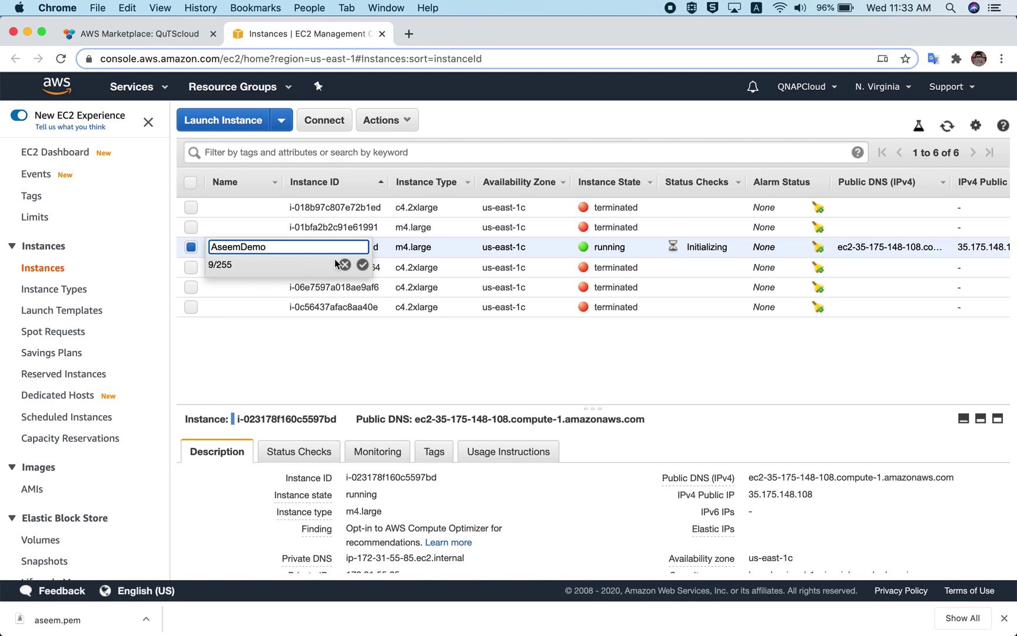
click(363, 264)
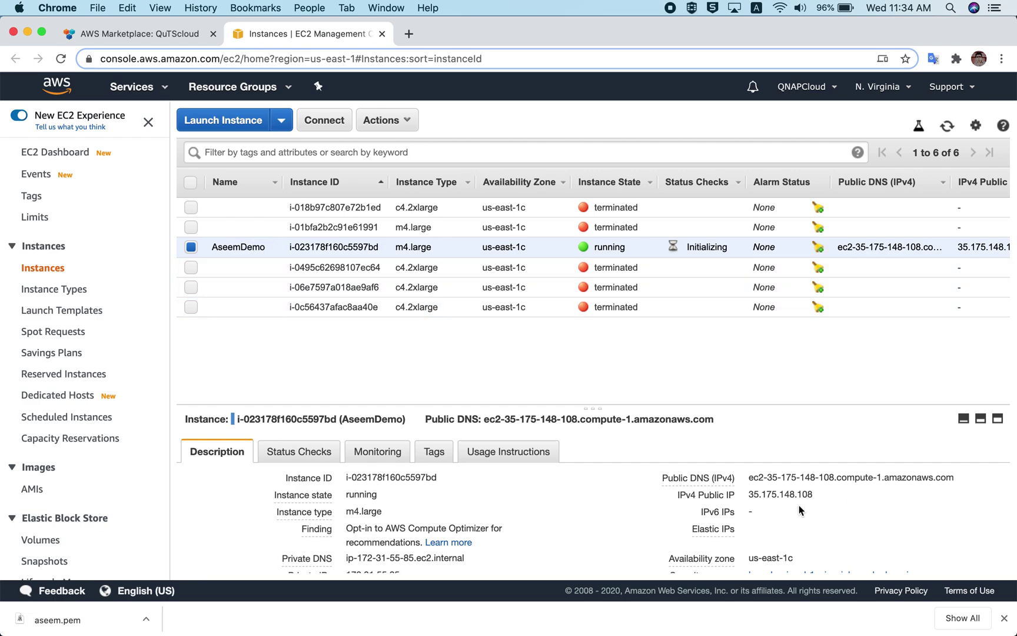
Try to open the running instance's IPv4 public IP on port 8080 in a new page
click(824, 495)
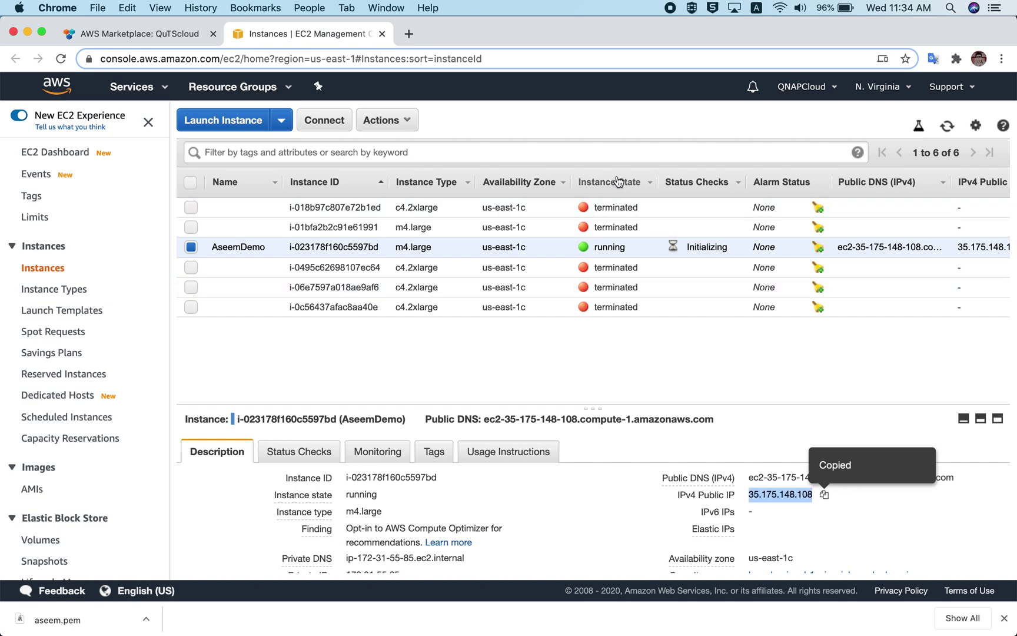
click(408, 33)
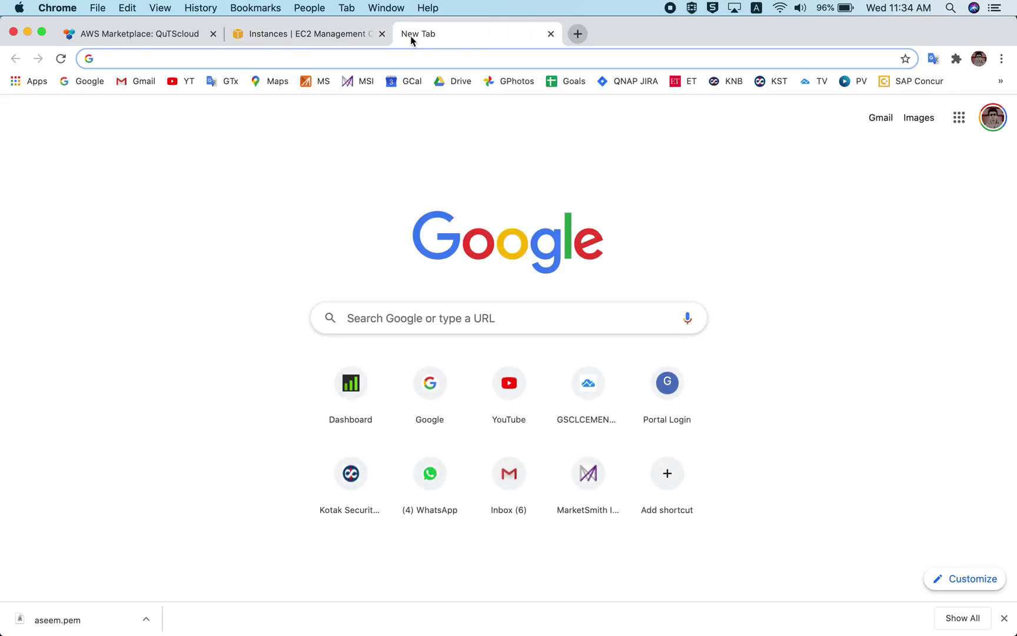
key(super+v)
text(:8080)
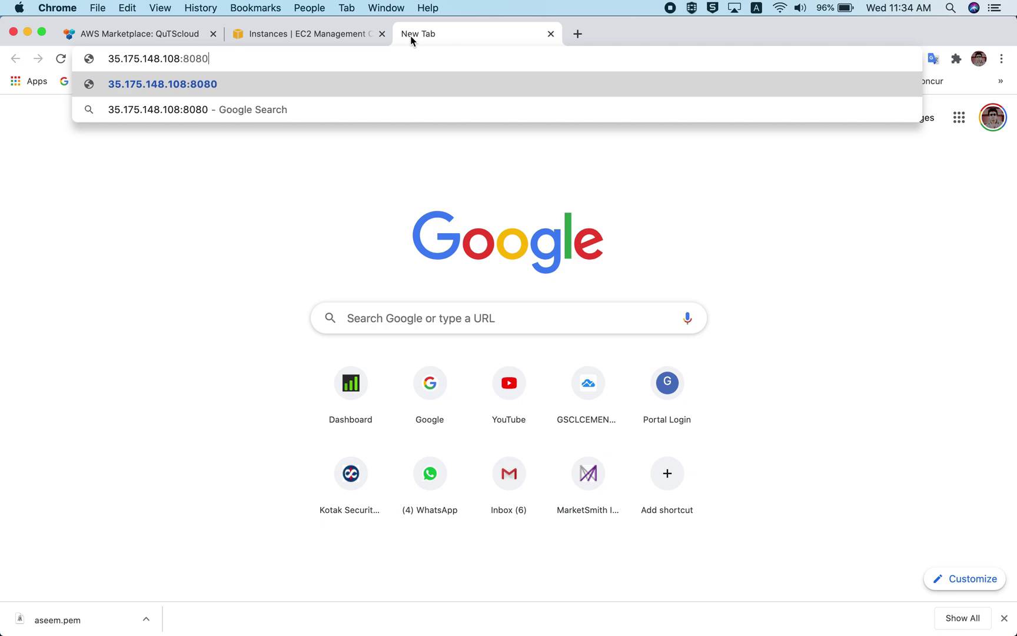
key(Return)
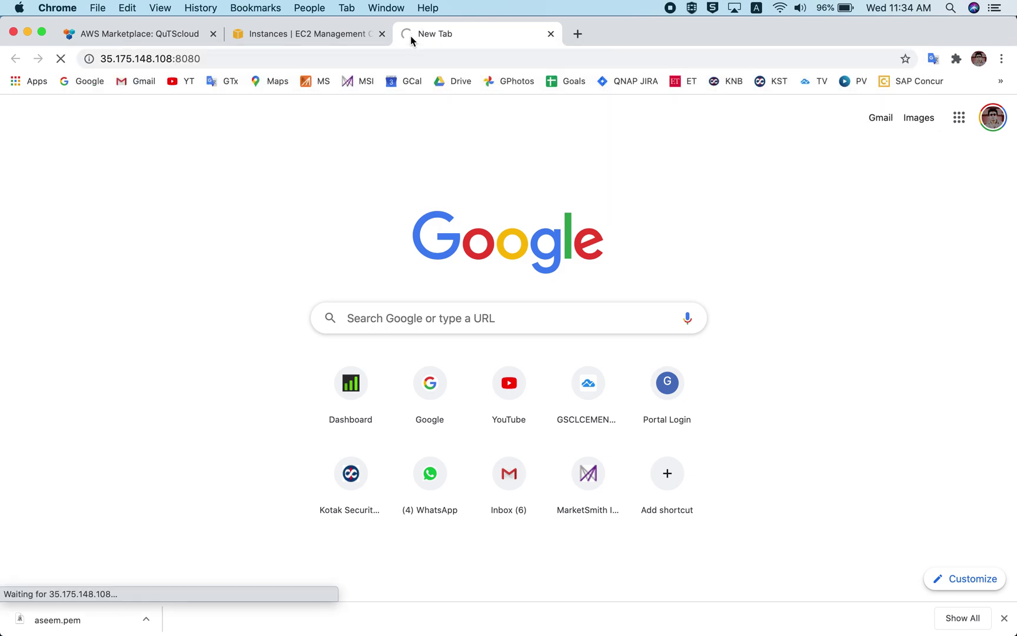
click(274, 34)
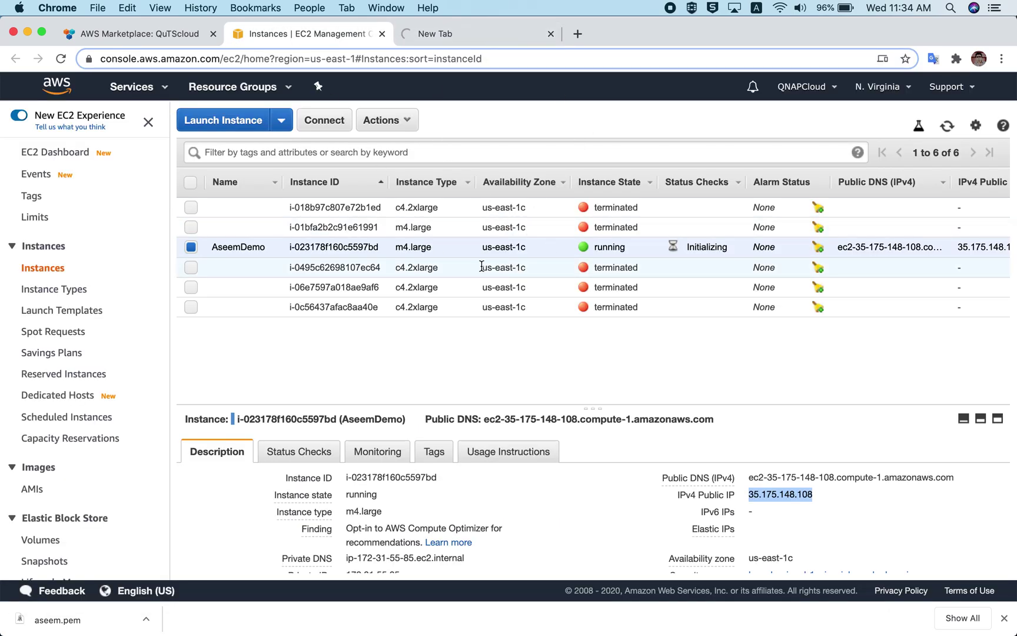
click(477, 38)
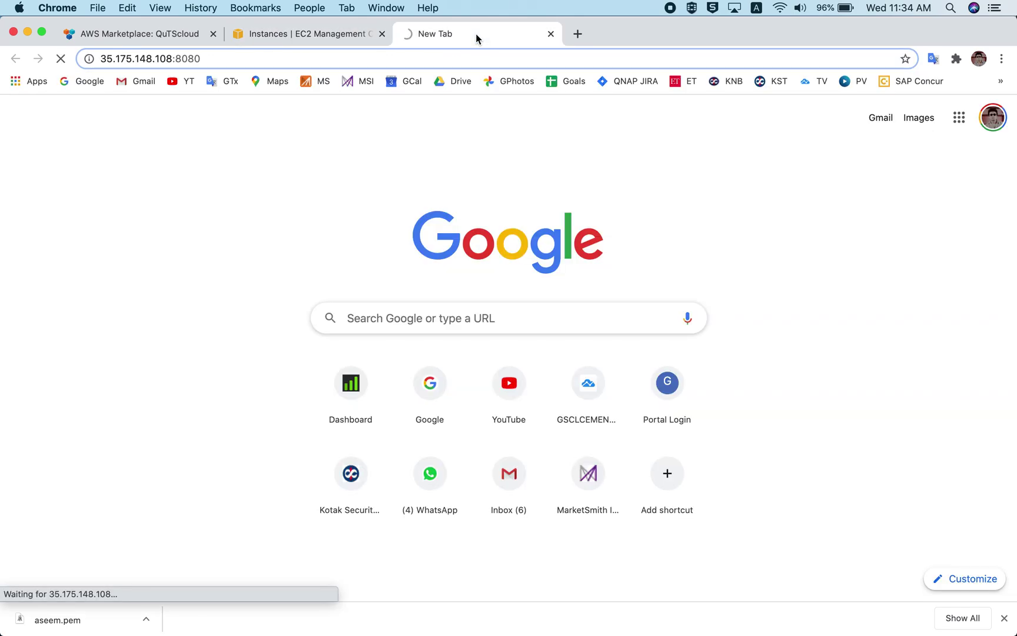
click(307, 60)
key(Return)
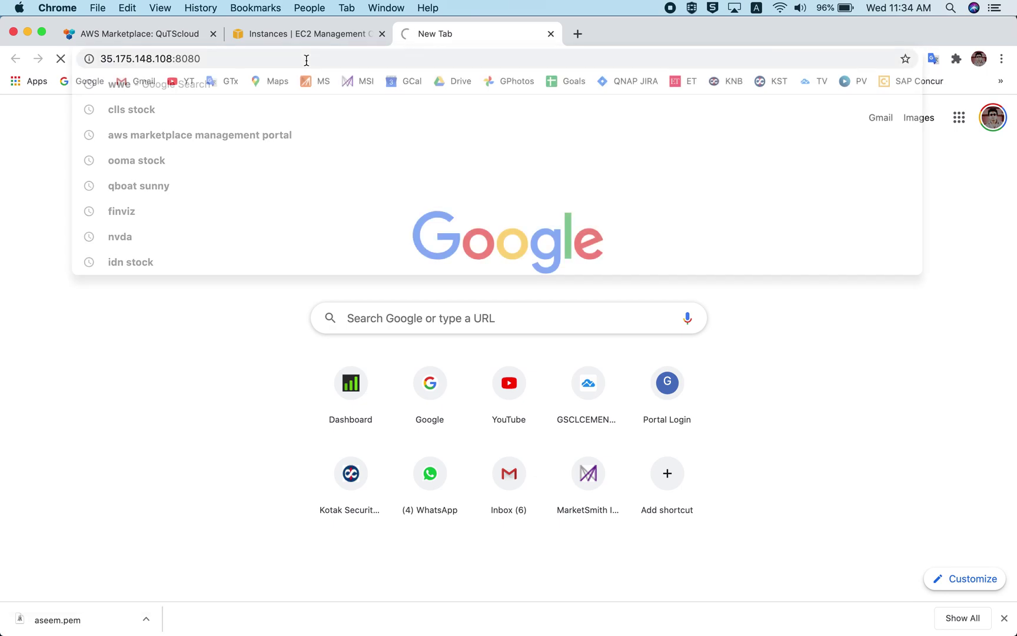
click(550, 34)
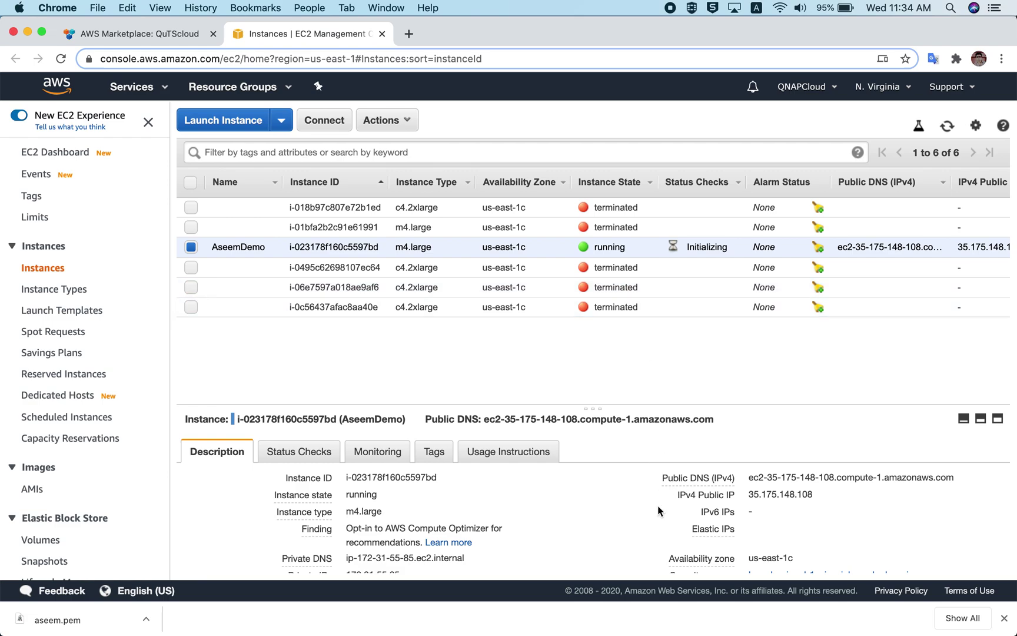
Open the running instance's IPv4 public IP 35.175.148.108 on port 8080 and check the storage pool's disk space requirement
click(823, 494)
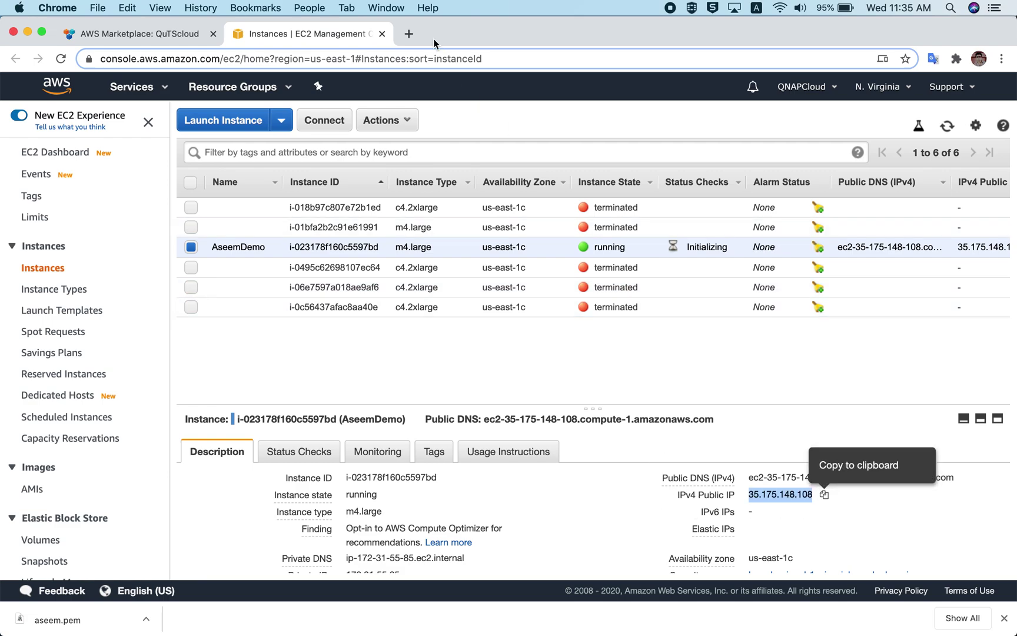
click(409, 33)
key(super+v)
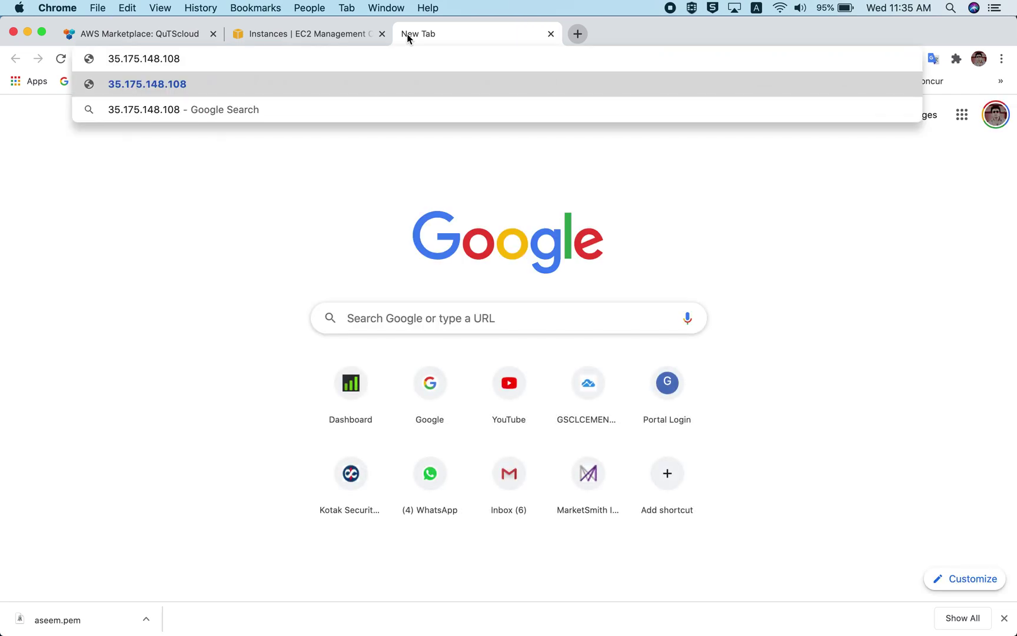
text(:8080)
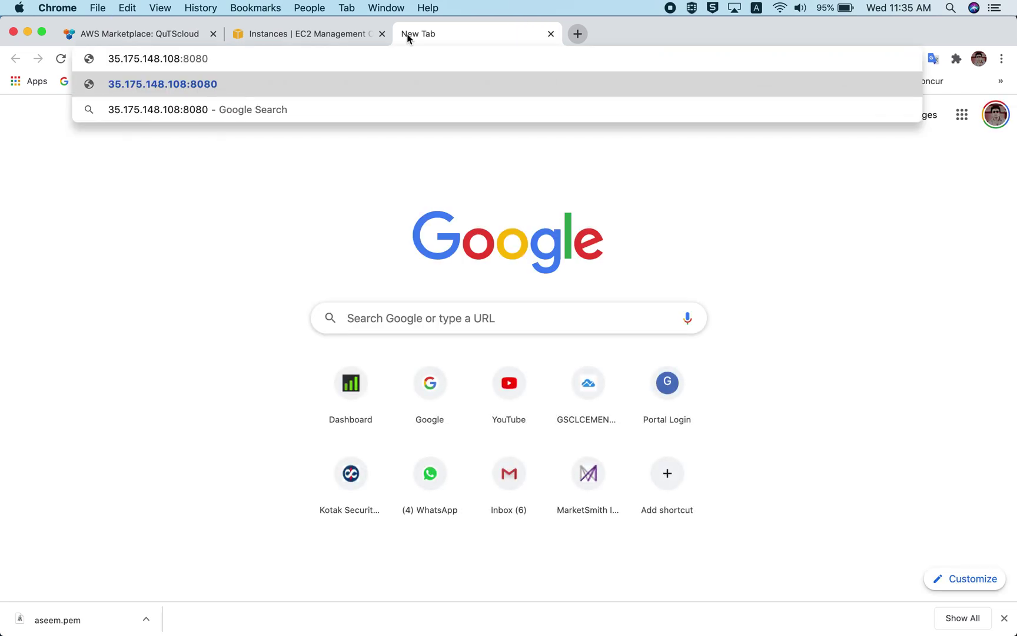
key(Return)
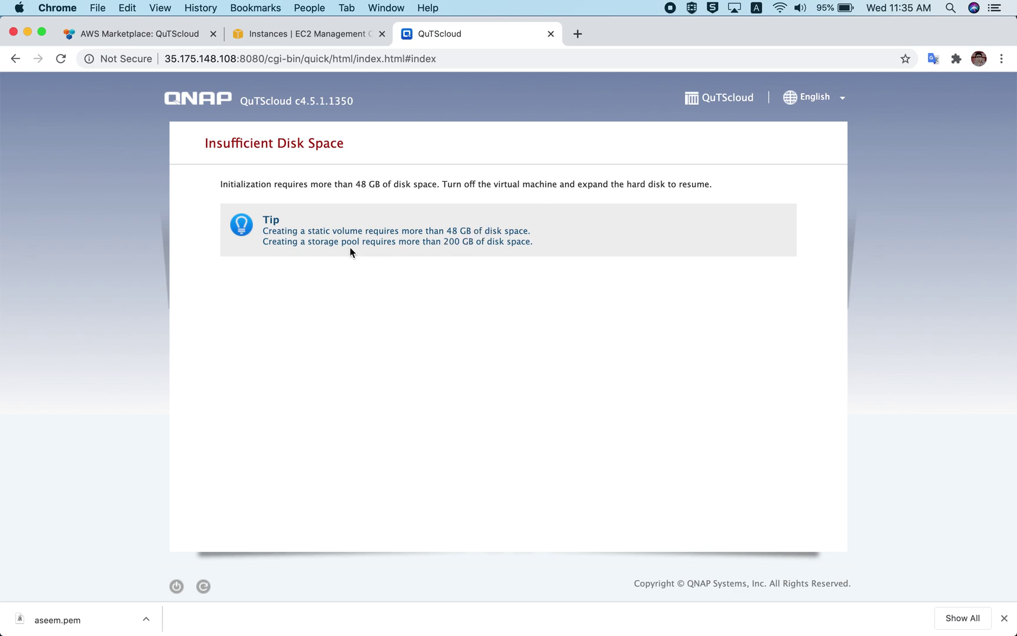
double_click(452, 242)
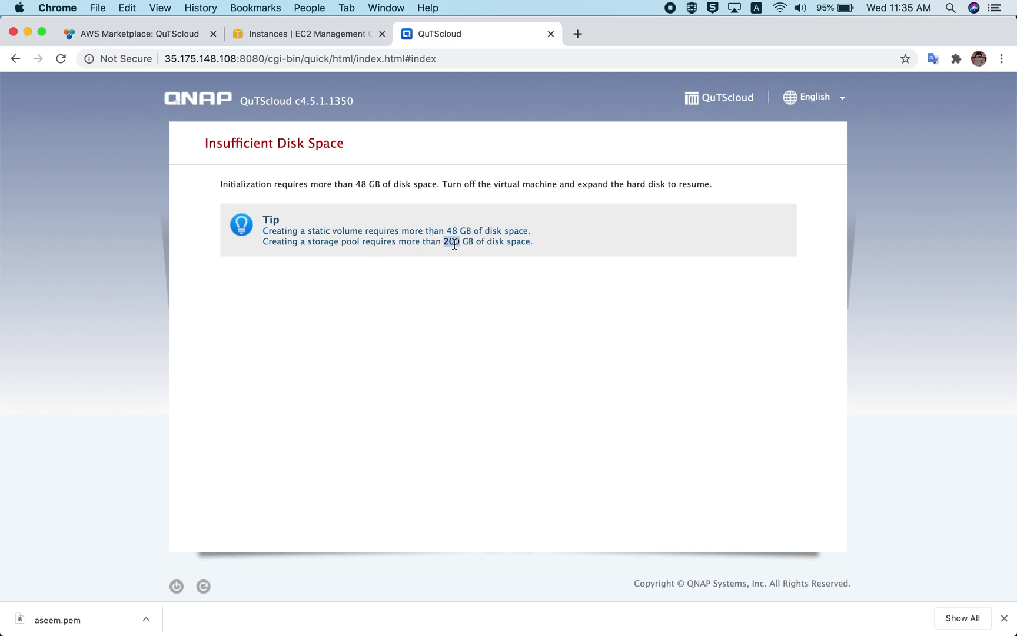
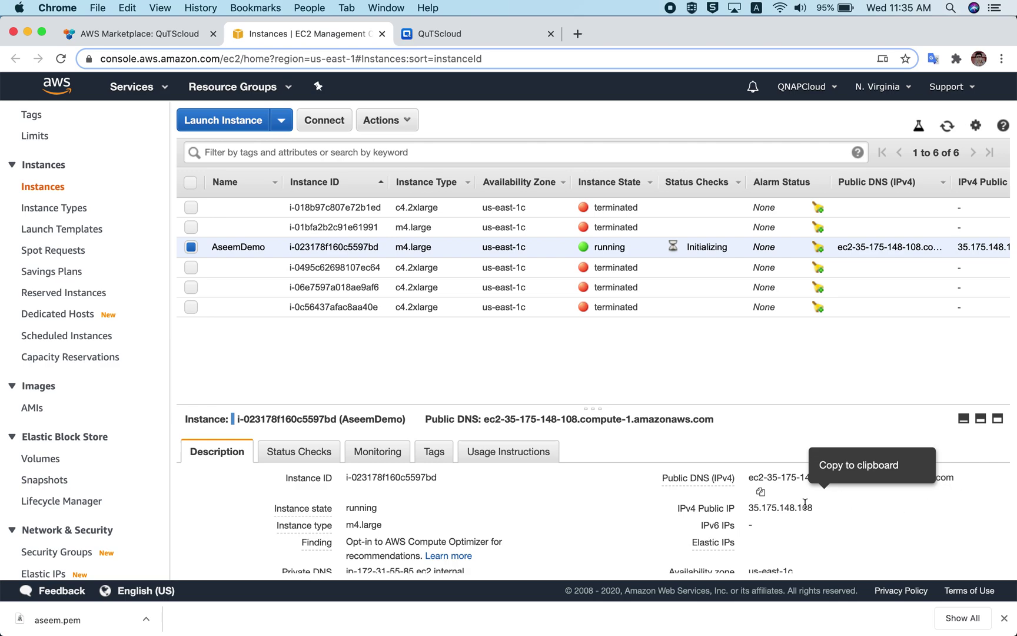
Check the running instance's availability zone in the EC2 instance list
scroll(824, 494, down, 1)
scroll(752, 480, up, 1)
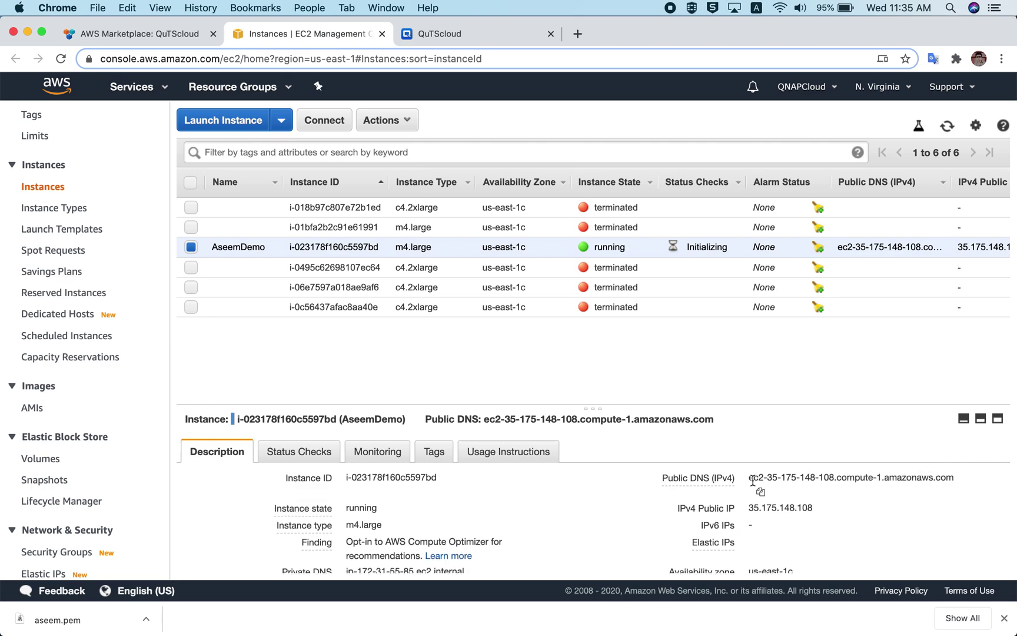
double_click(510, 246)
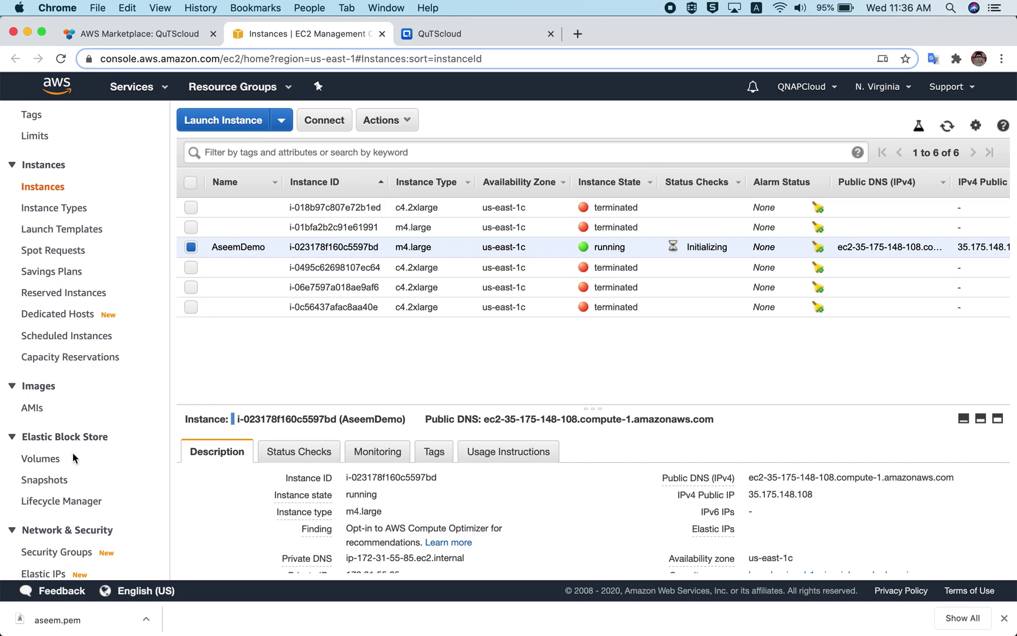
Begin a new General Purpose SSD (gp2) EBS volume with availability zone us-east-1c and a size of 200 GiB
click(43, 460)
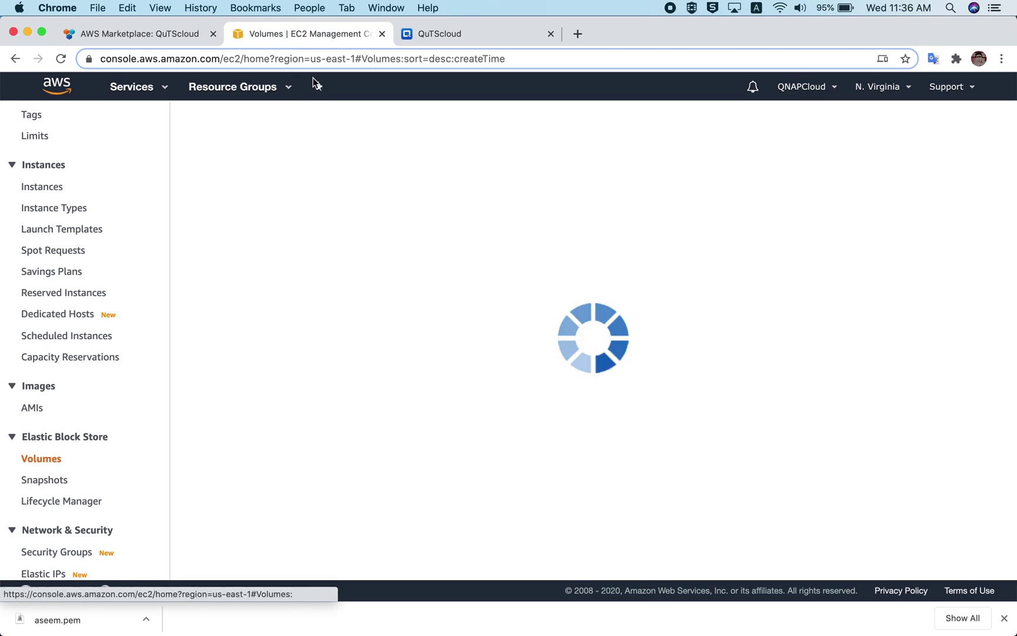
click(224, 120)
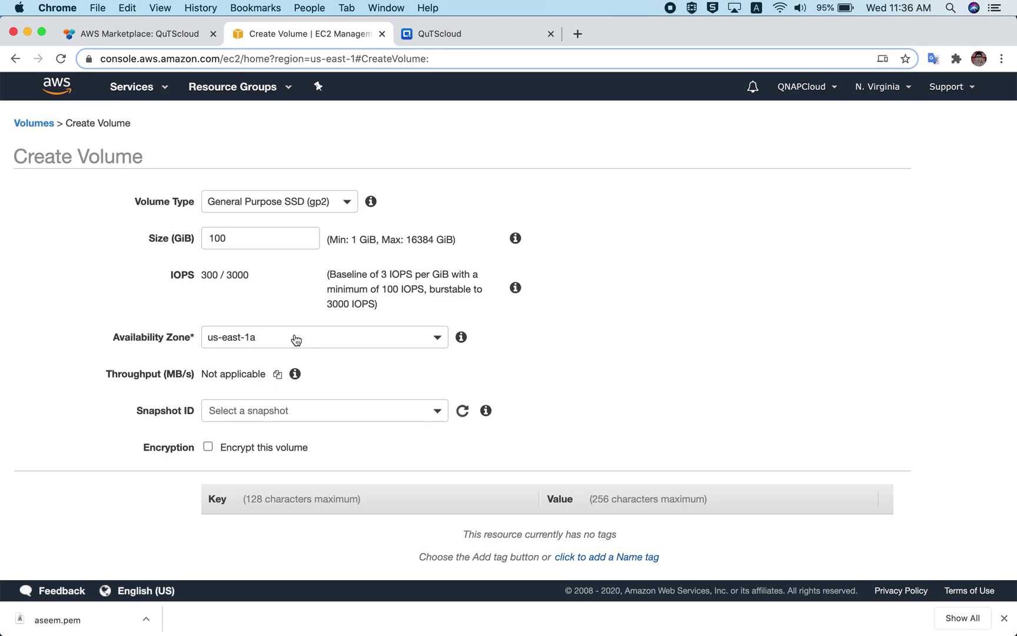
click(296, 339)
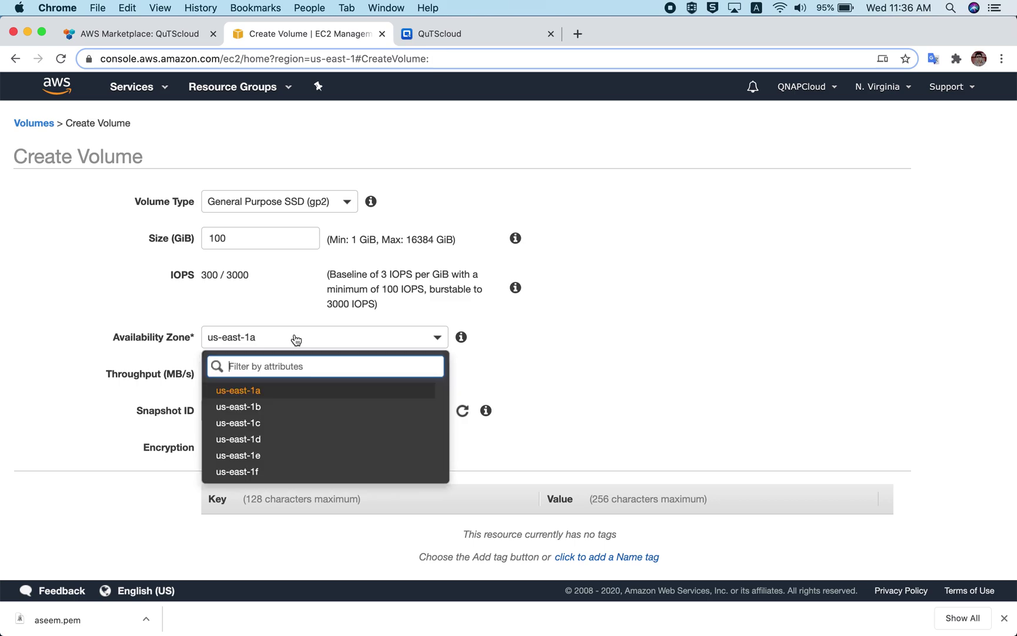
click(254, 425)
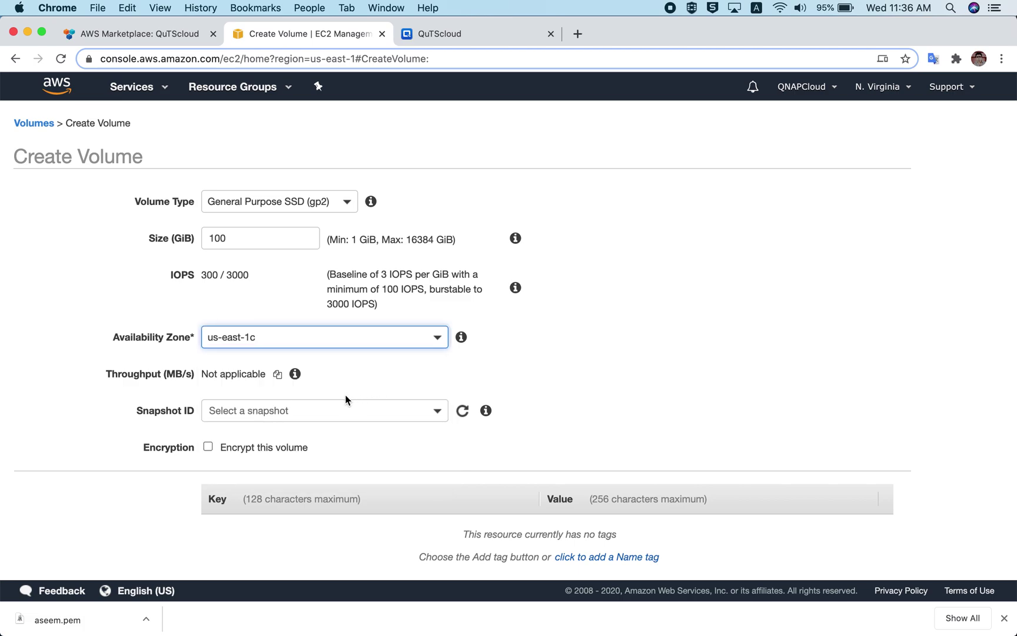
click(254, 343)
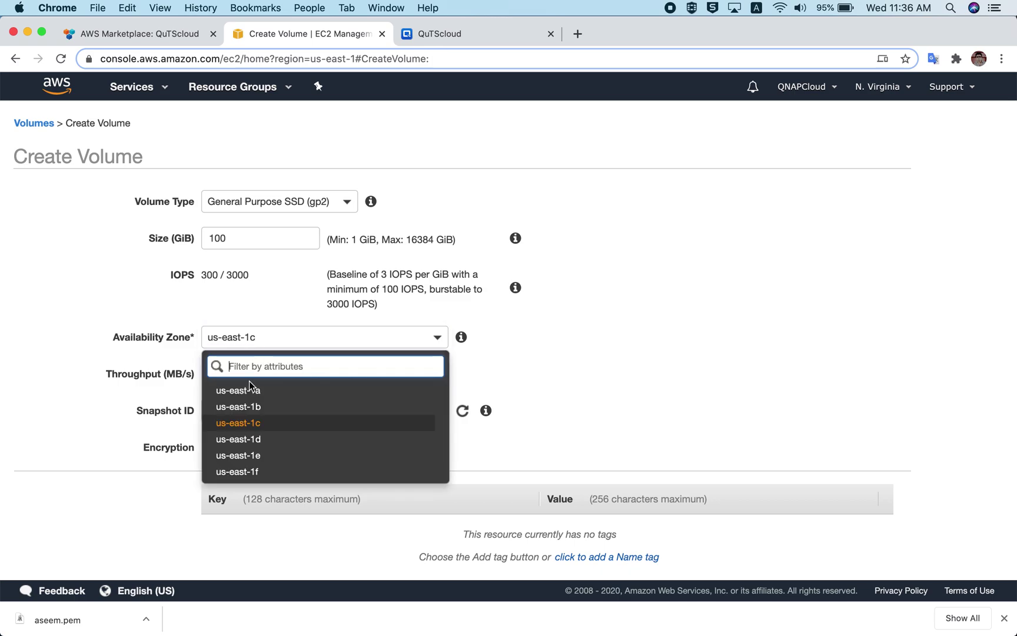
click(248, 424)
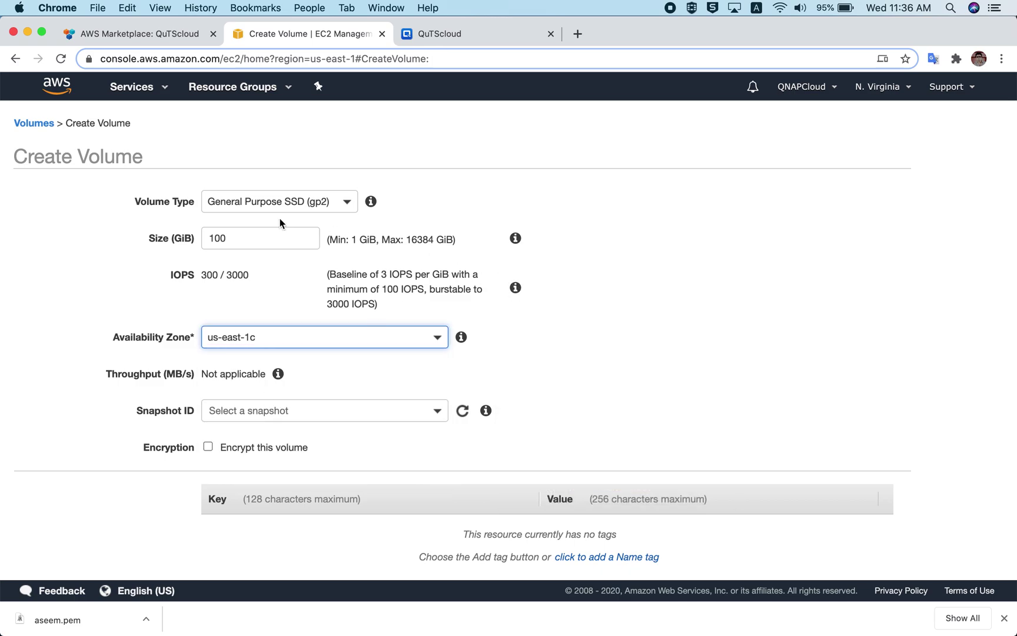
double_click(235, 236)
text(200)
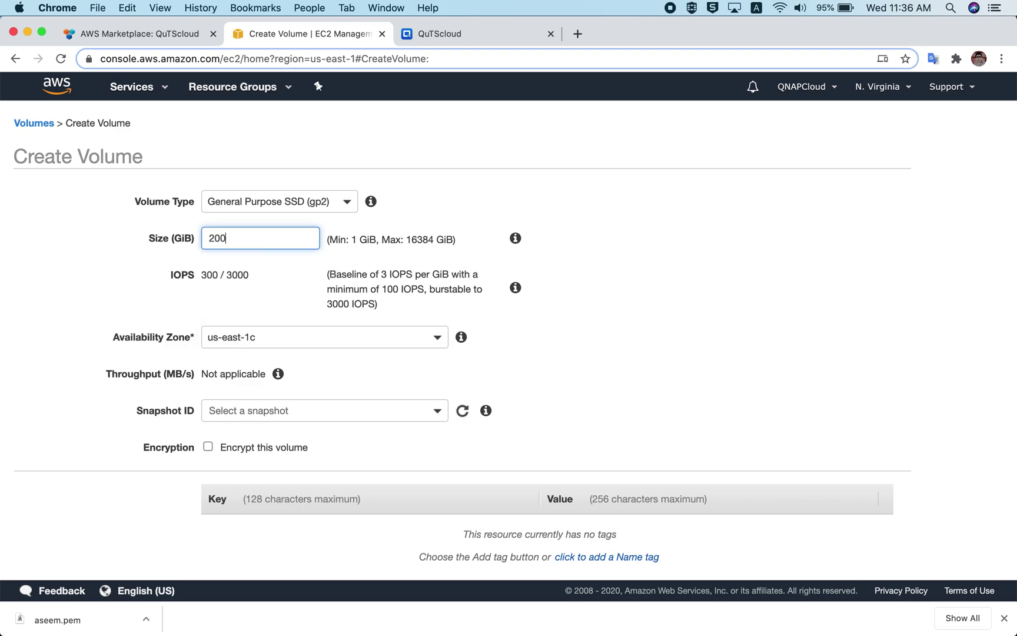
click(659, 266)
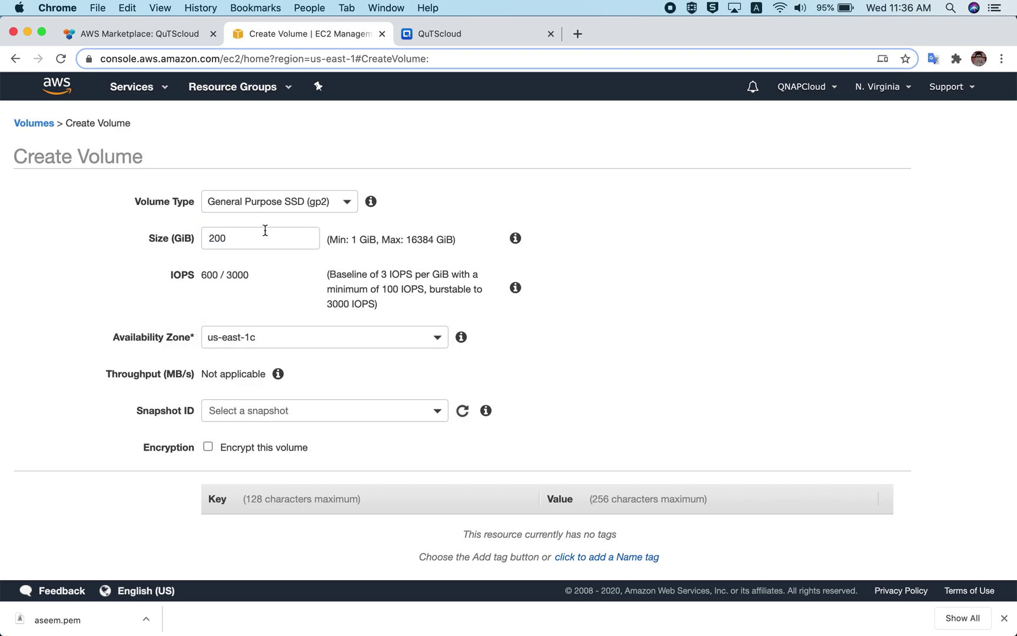
Add a Name tag with the person's first name followed by Demo, and create the volume
scroll(309, 365, down, 3)
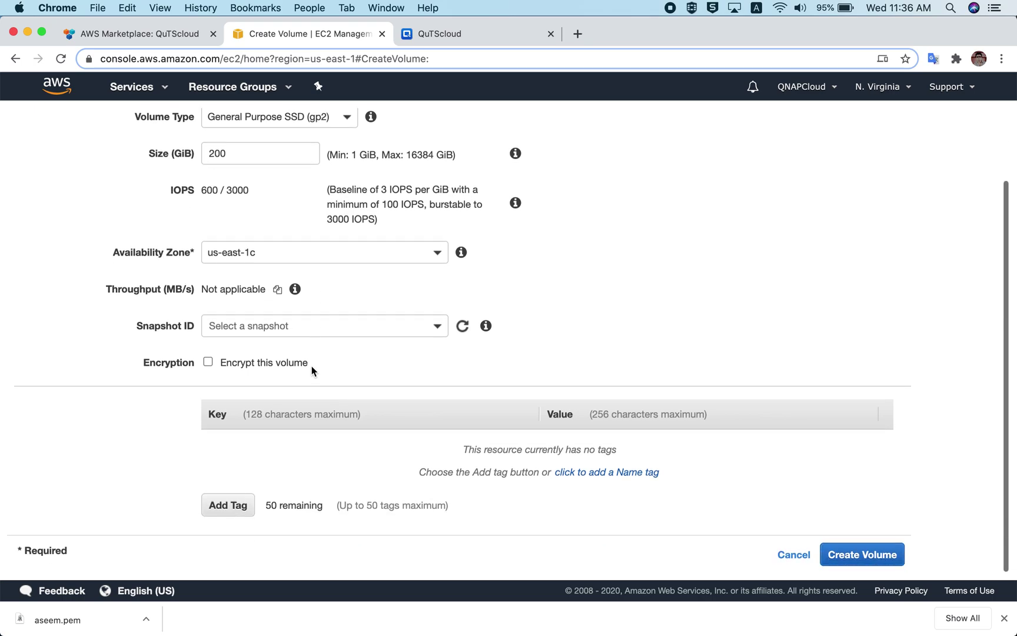
click(600, 474)
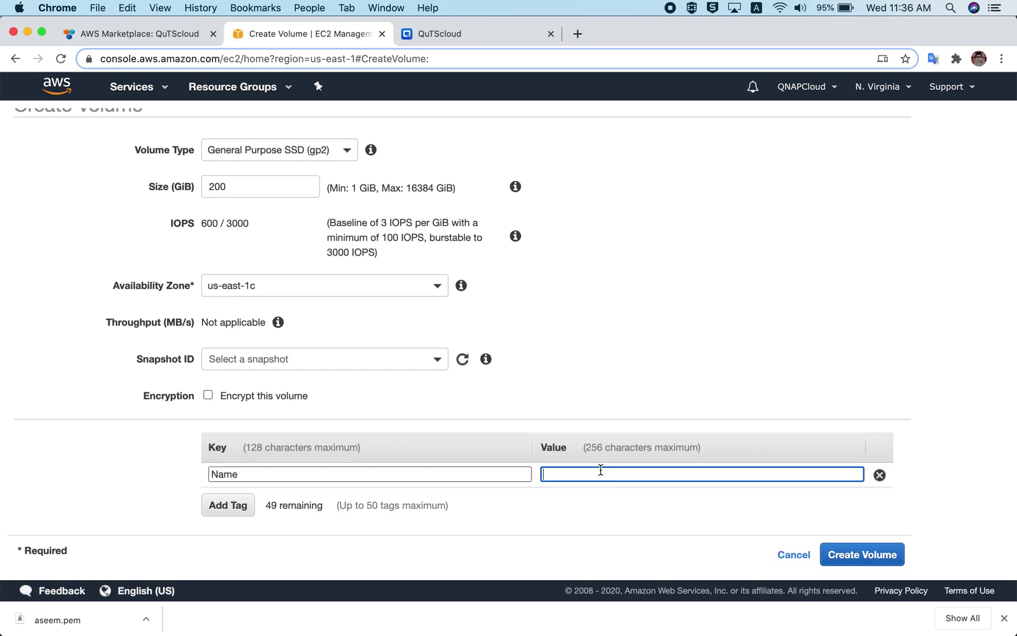
text(AseemDemp)
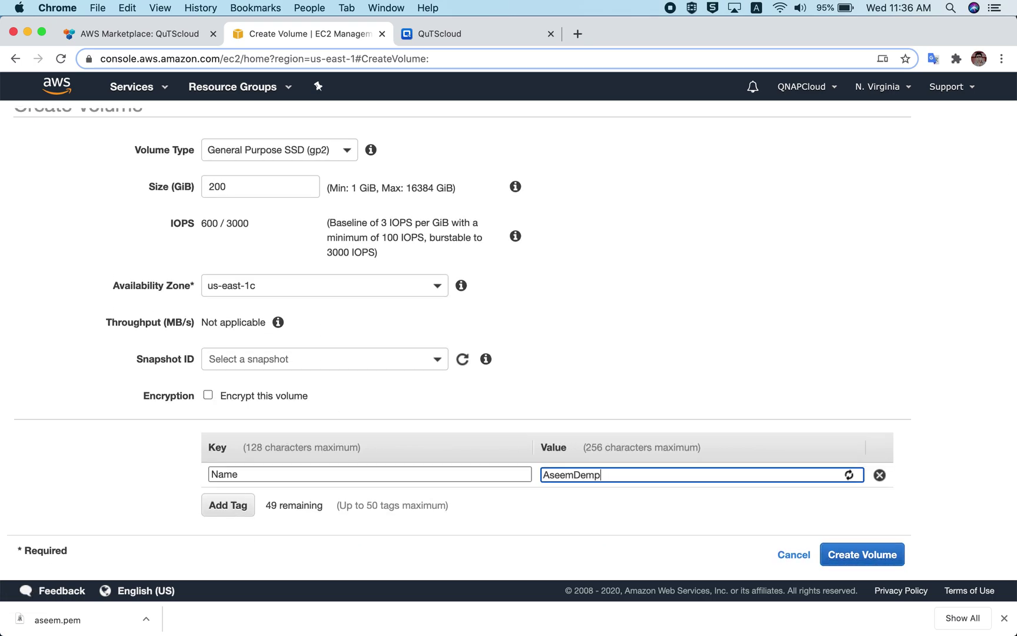
key(BackSpace)
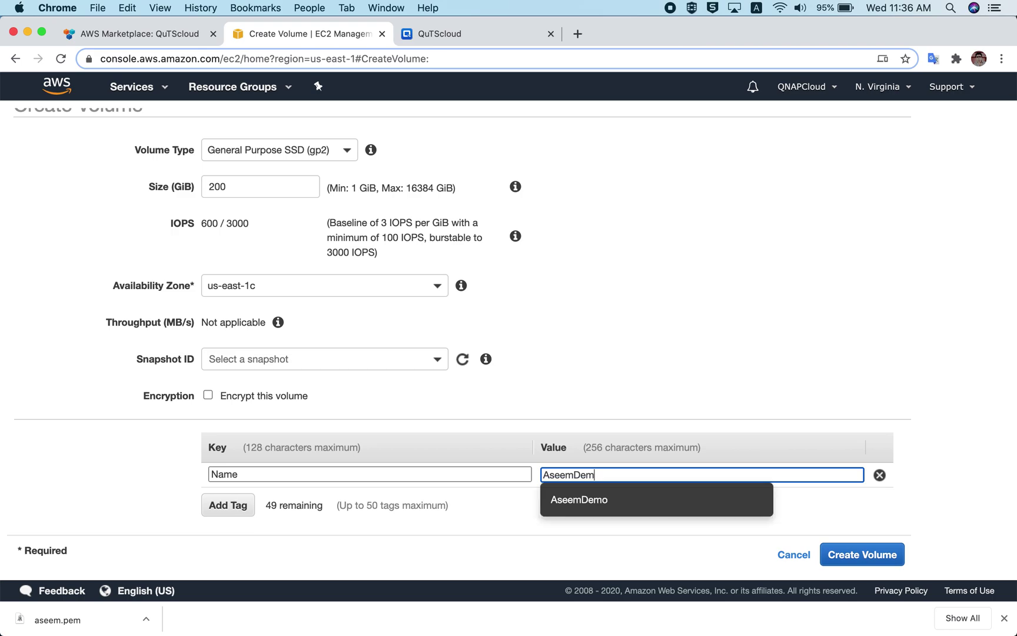
text(o)
click(681, 365)
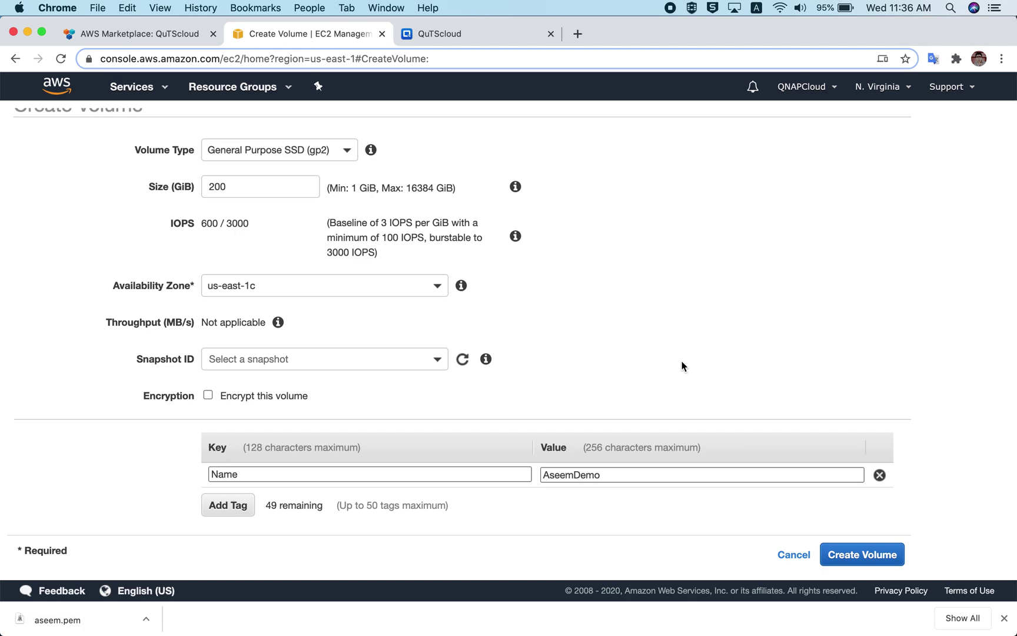
click(851, 559)
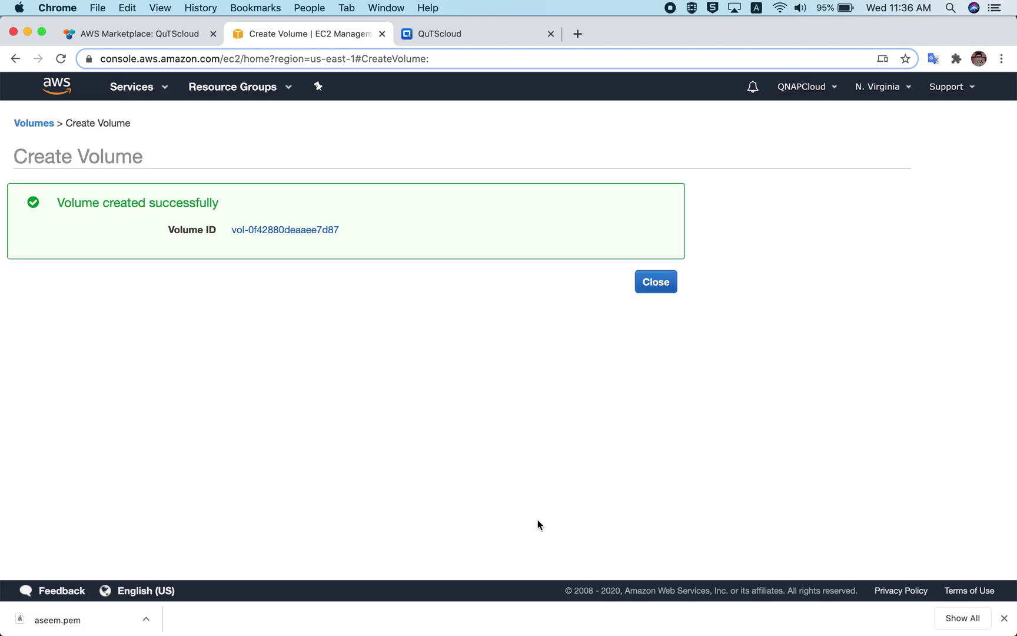
click(665, 287)
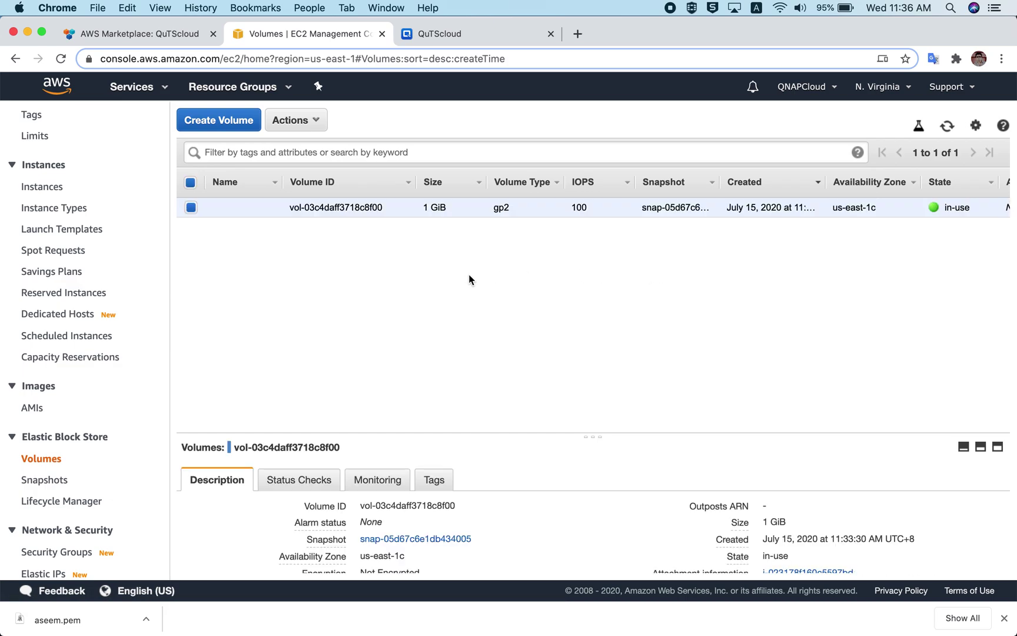
Check the block devices listed in the running m4.large instance's description
click(45, 187)
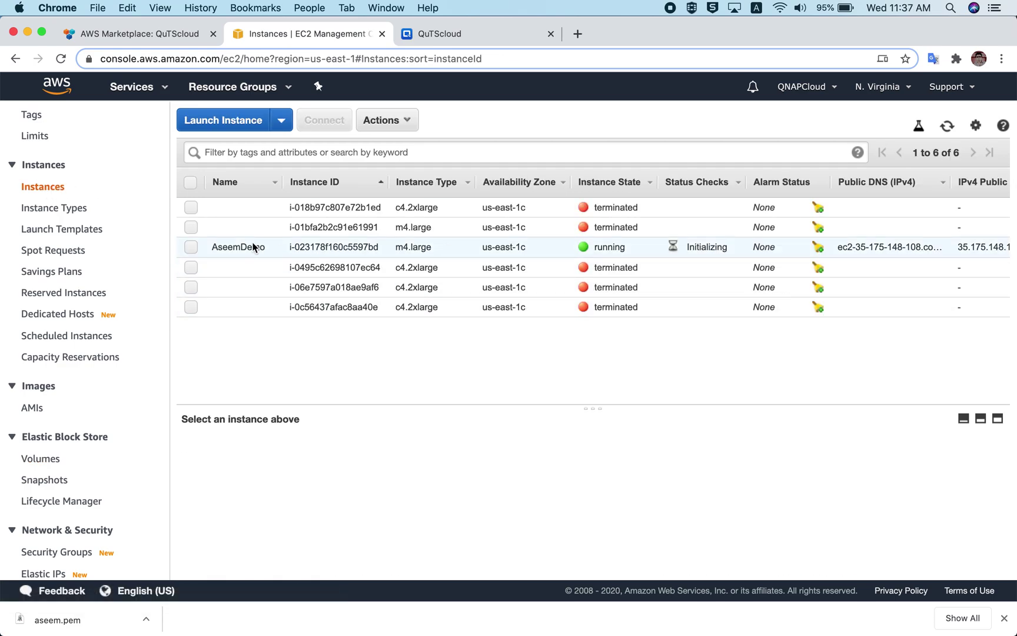
click(191, 247)
scroll(622, 437, down, 5)
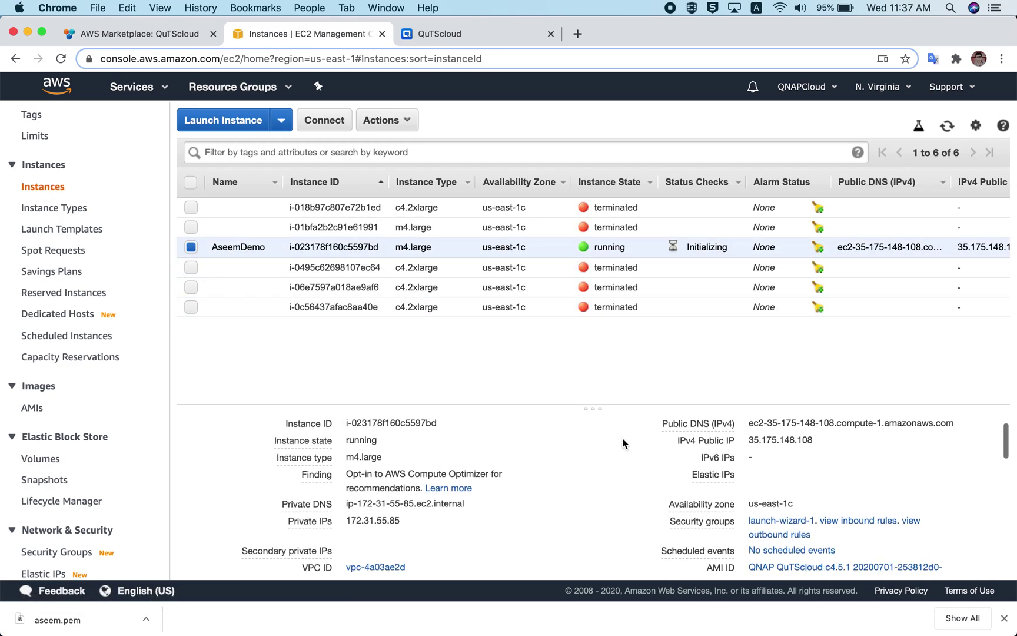
scroll(622, 438, up, 2)
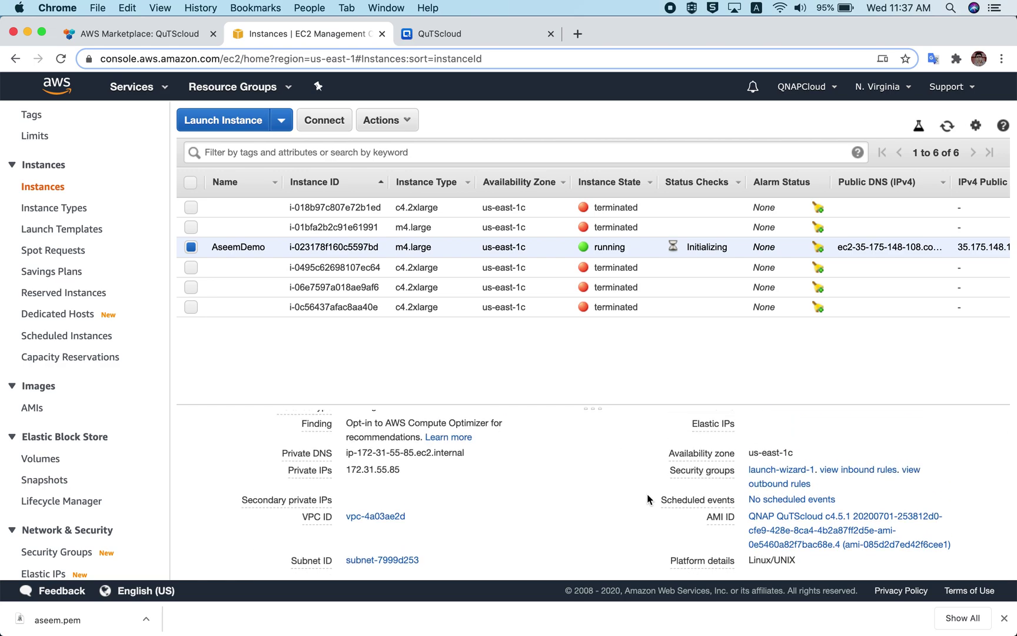
scroll(647, 493, down, 4)
scroll(647, 493, up, 2)
scroll(647, 493, down, 5)
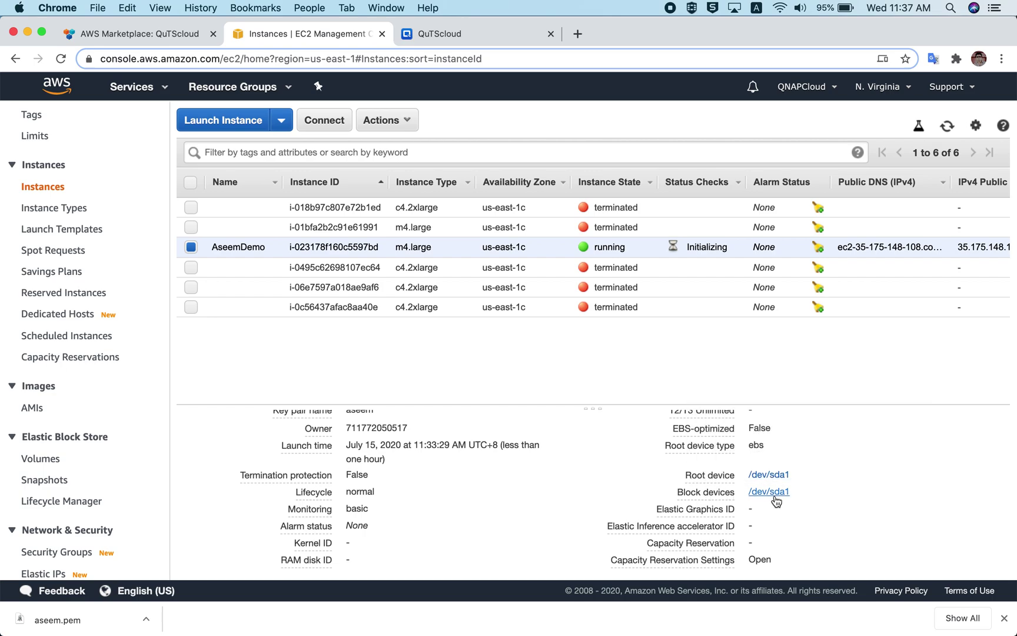
Attach the available 200 GiB volume to the running m4.large instance as device /dev/sdf
click(49, 462)
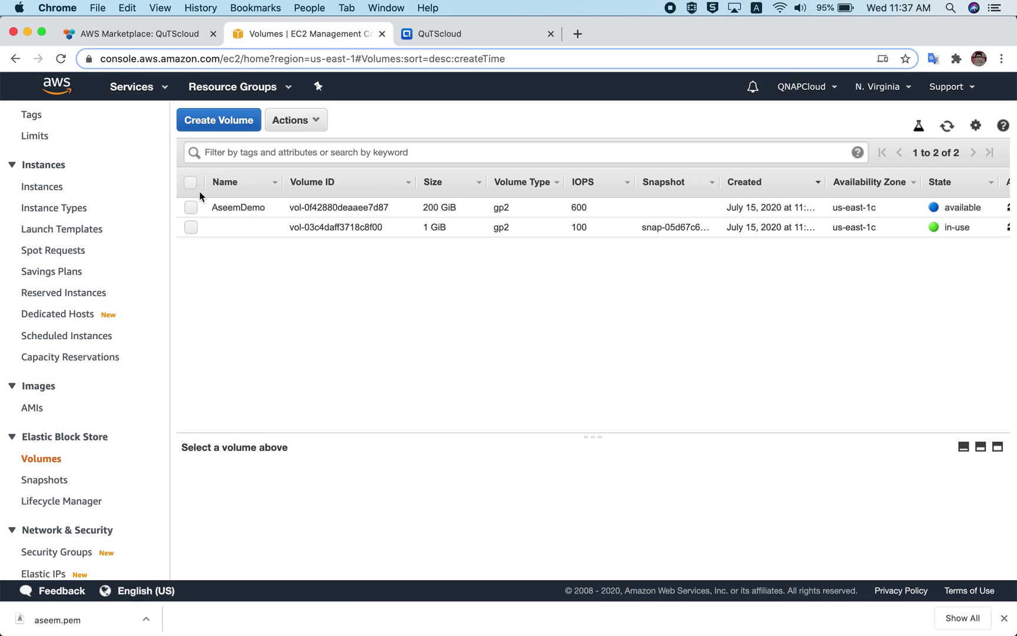
click(190, 208)
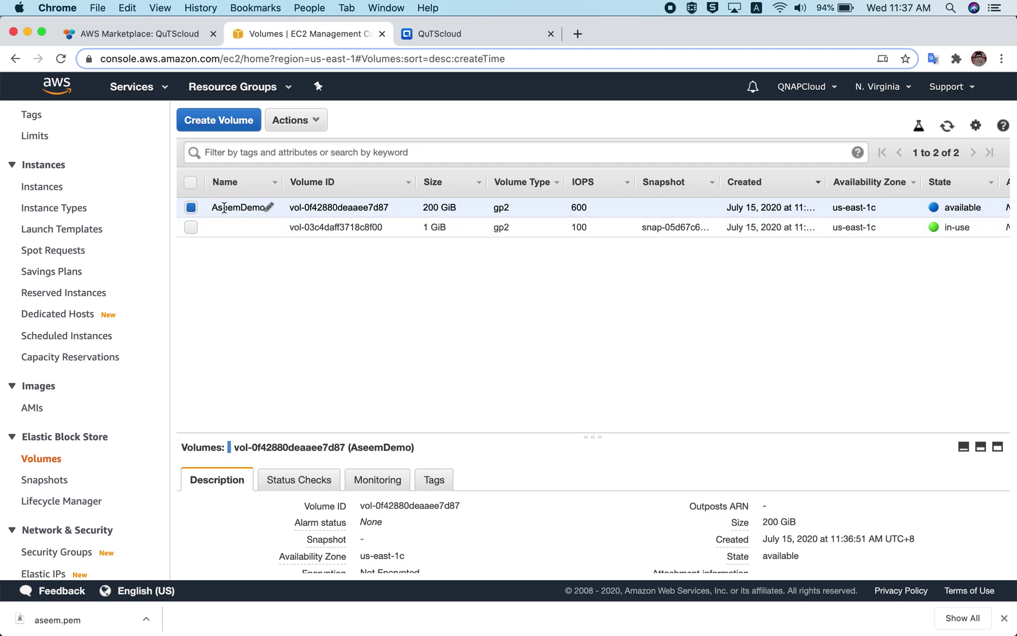
click(293, 121)
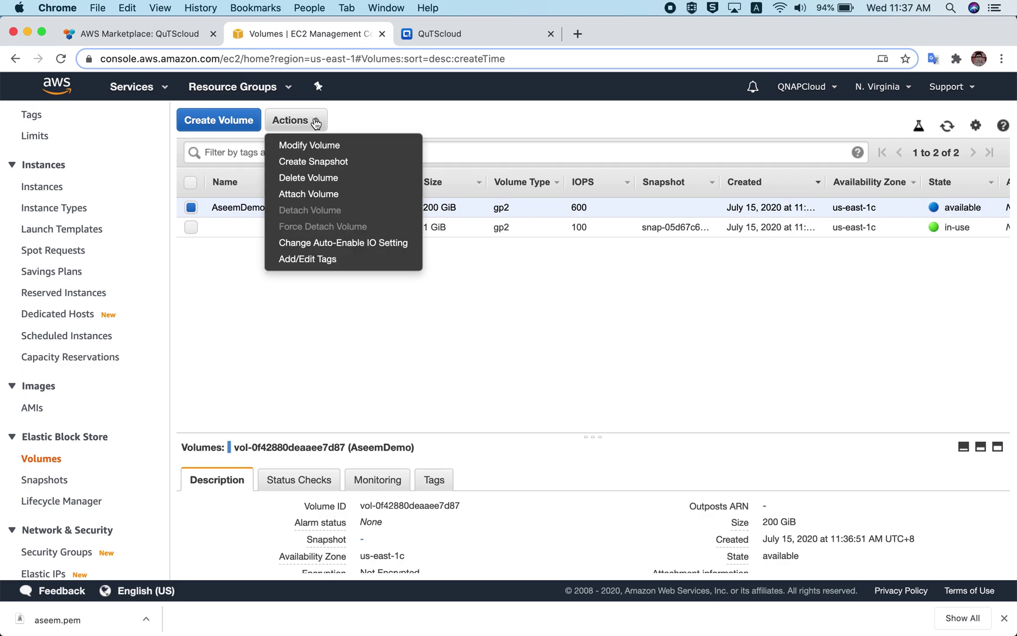
click(312, 194)
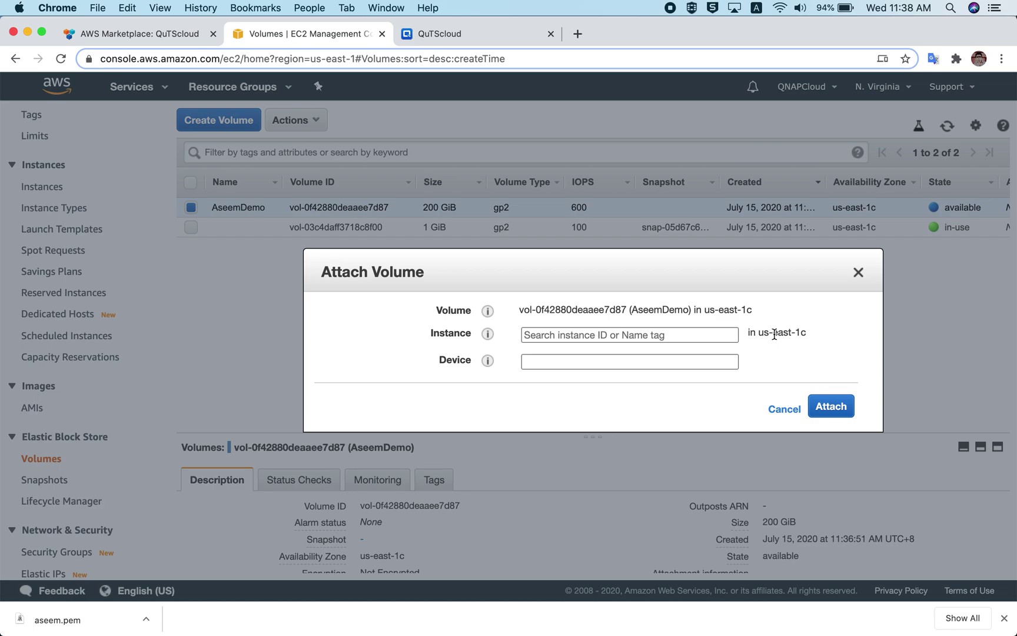
click(684, 331)
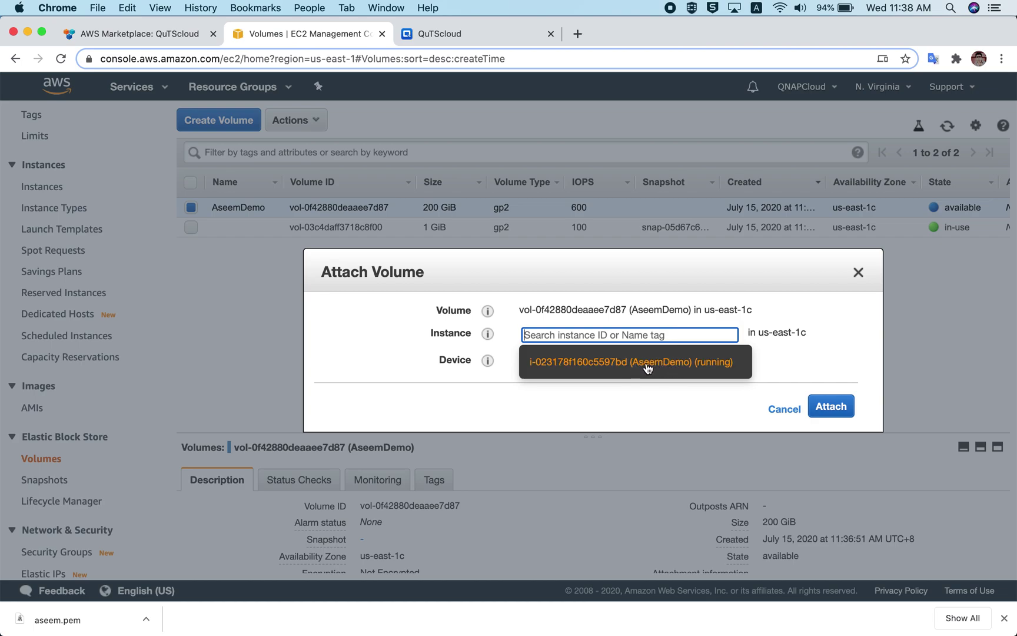
click(671, 363)
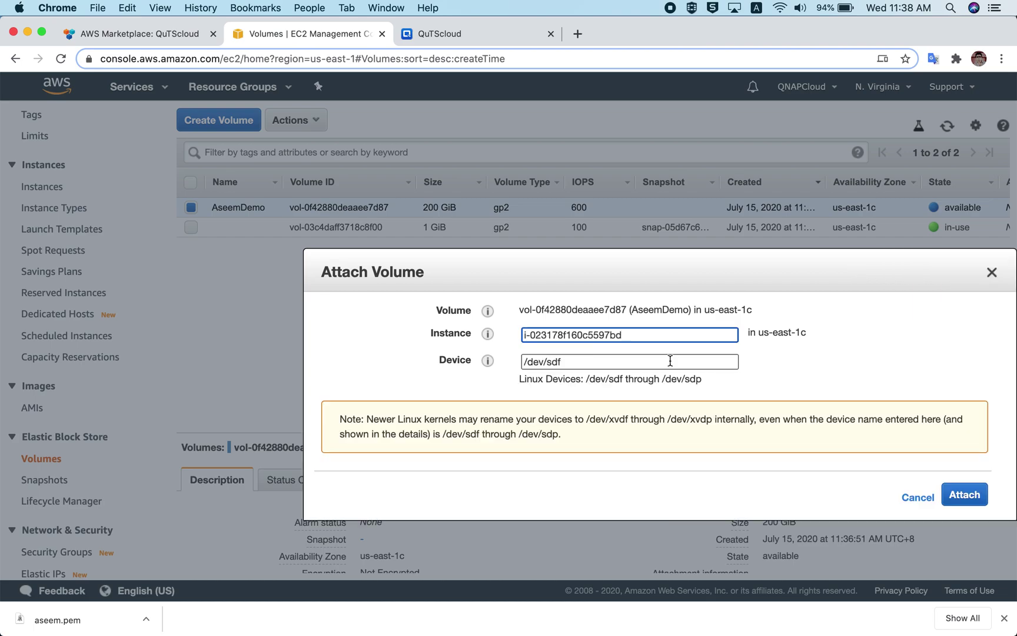
click(962, 499)
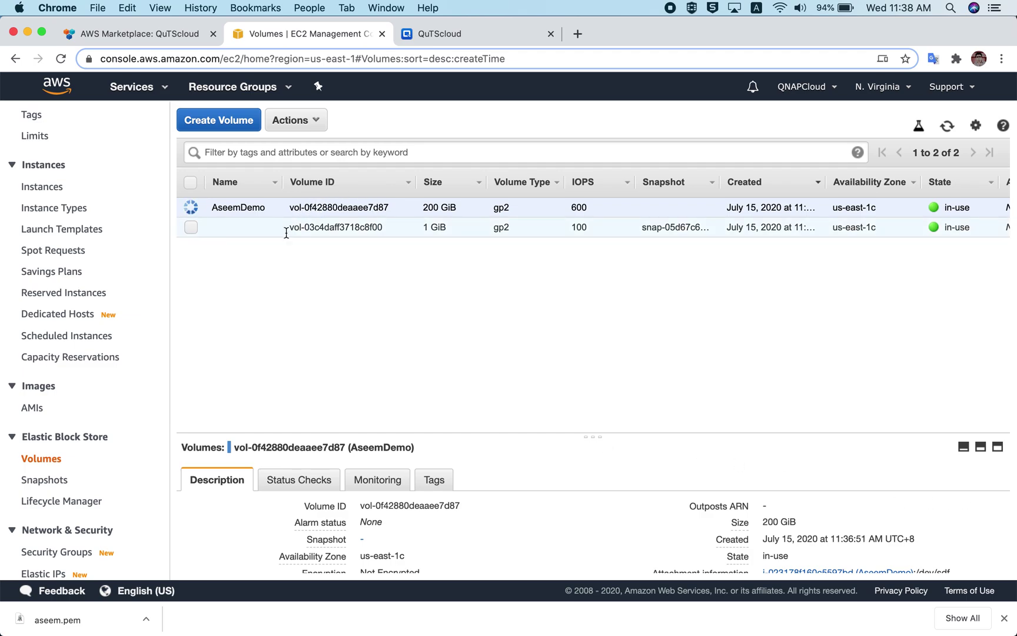
Check the running instance's block devices again for the attached volume
click(42, 187)
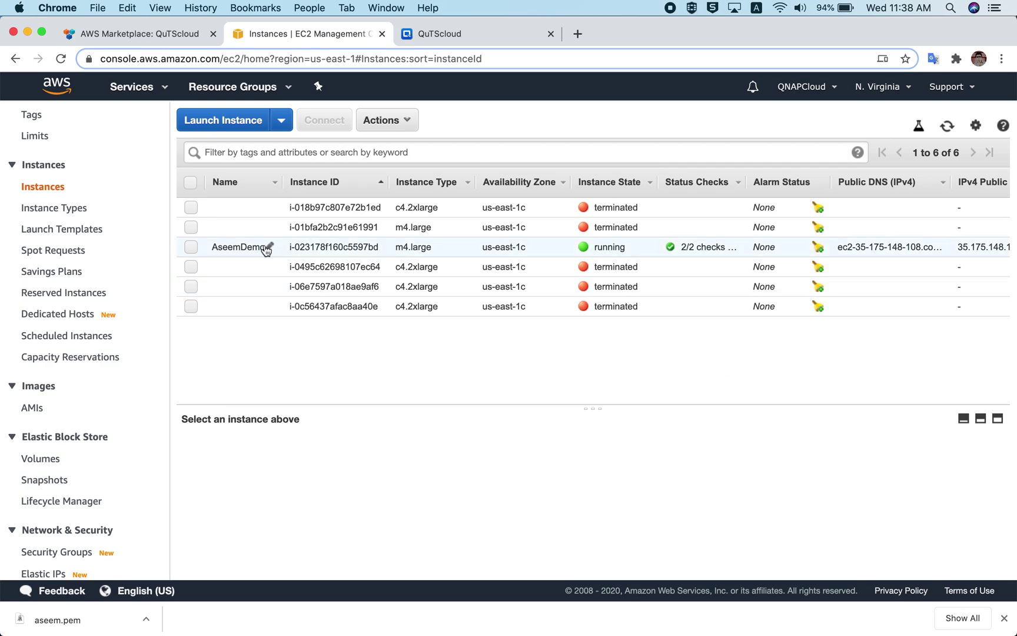
click(189, 247)
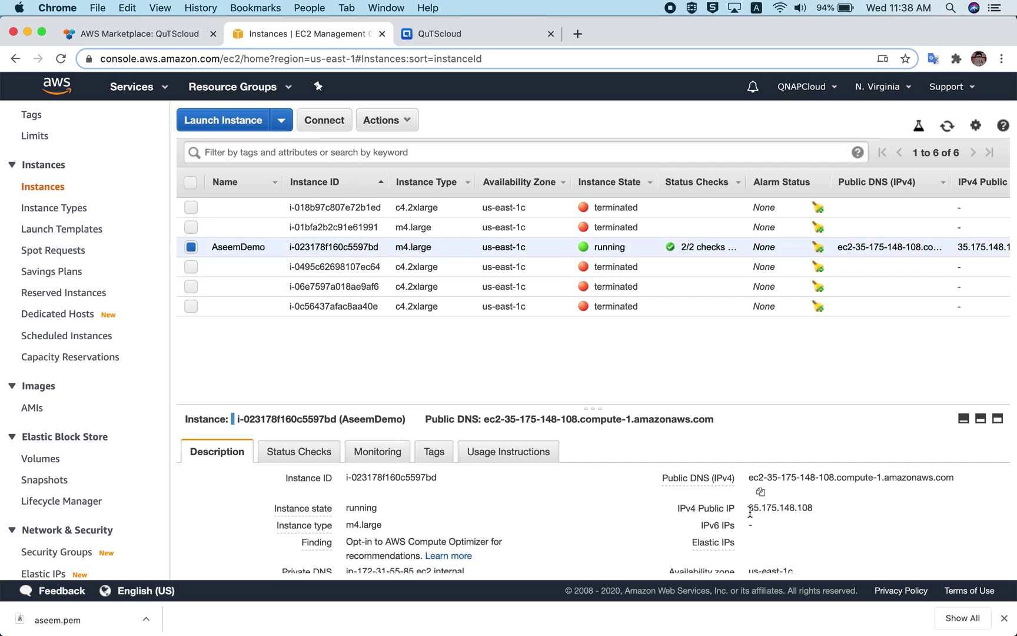
scroll(749, 511, down, 3)
scroll(750, 512, down, 5)
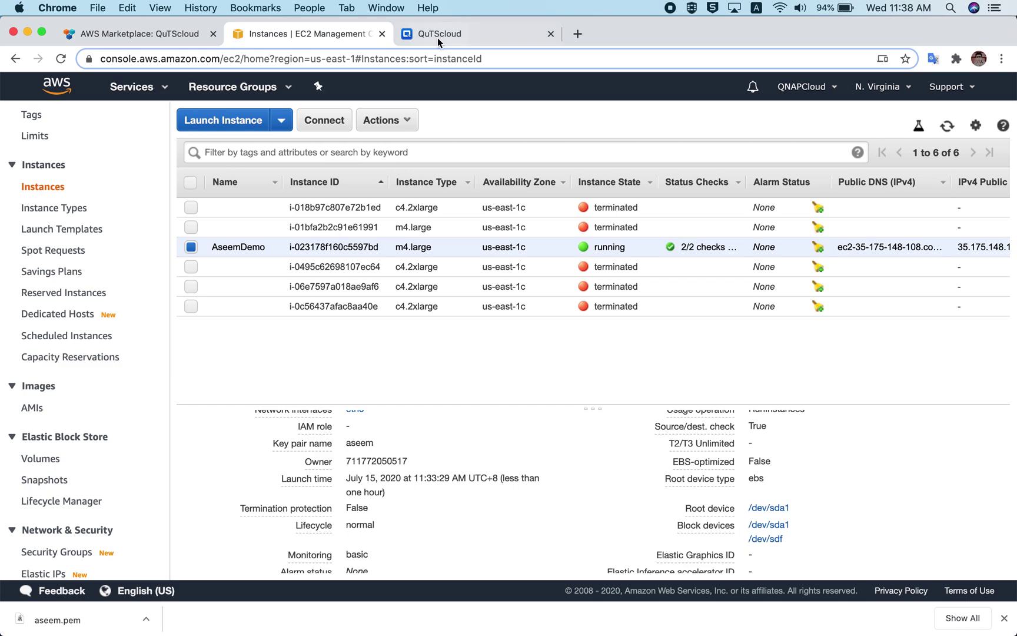
Reload the QuTScloud page on port 8080 and start the Smart Installation
click(472, 29)
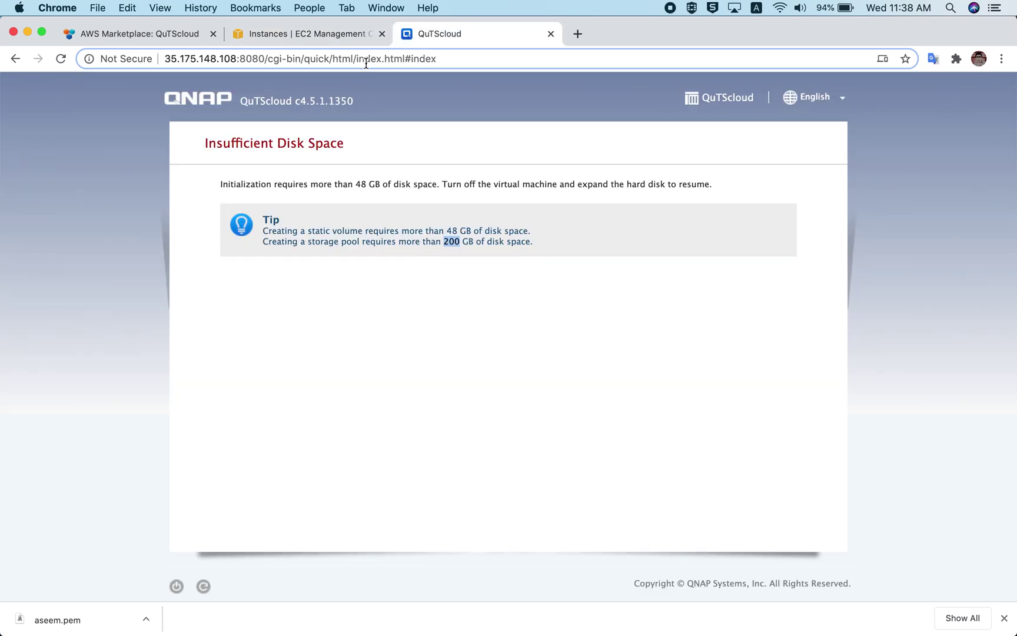
click(61, 59)
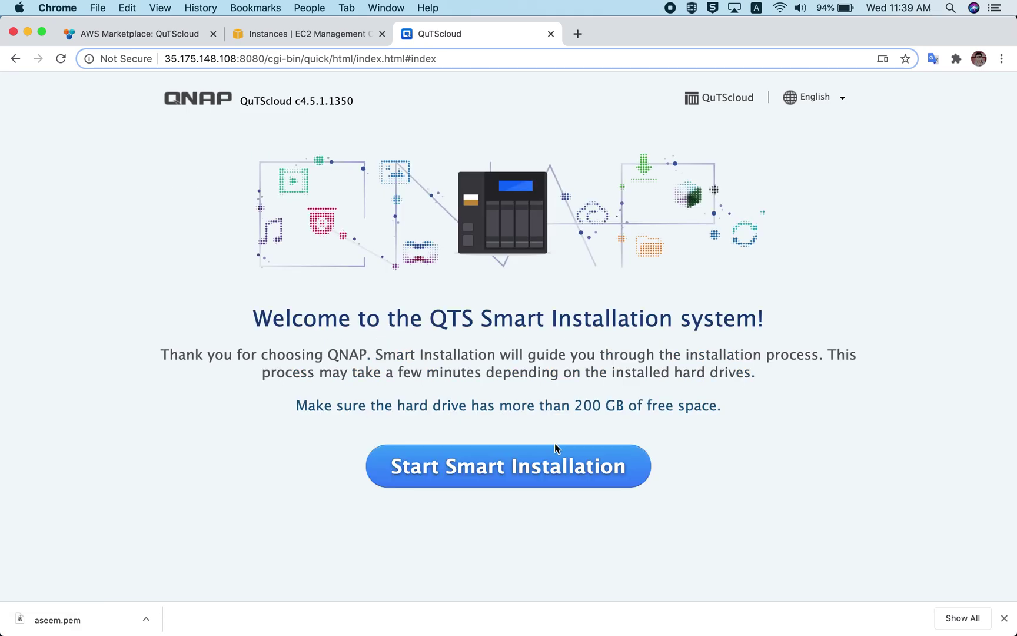
click(519, 473)
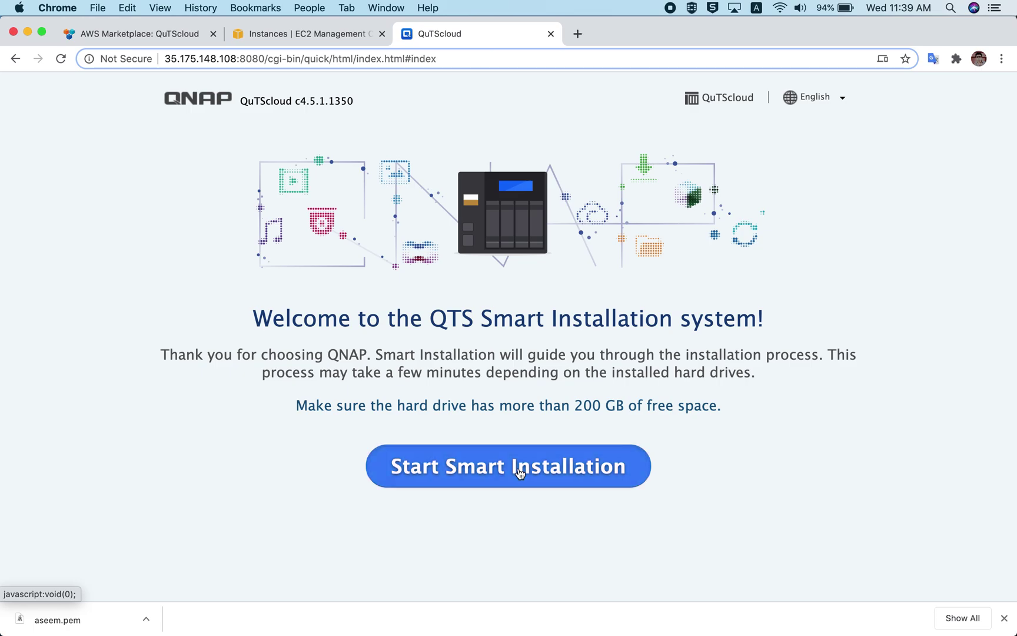